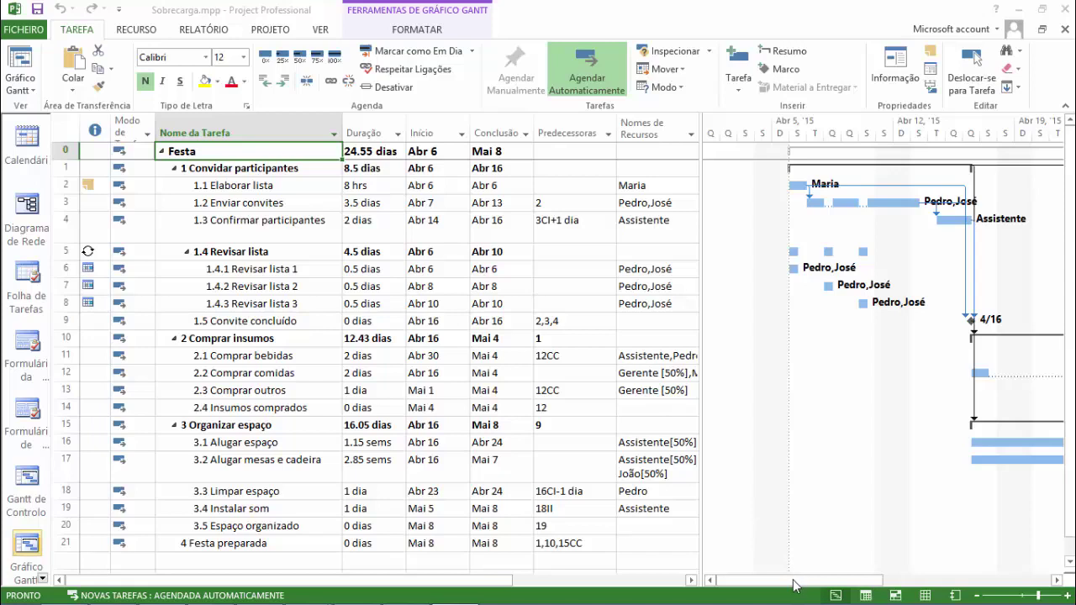
- Examine the Gantt bars from early to late April, giving the chart more width beside the task table
left_click_drag(792, 584, 801, 584)
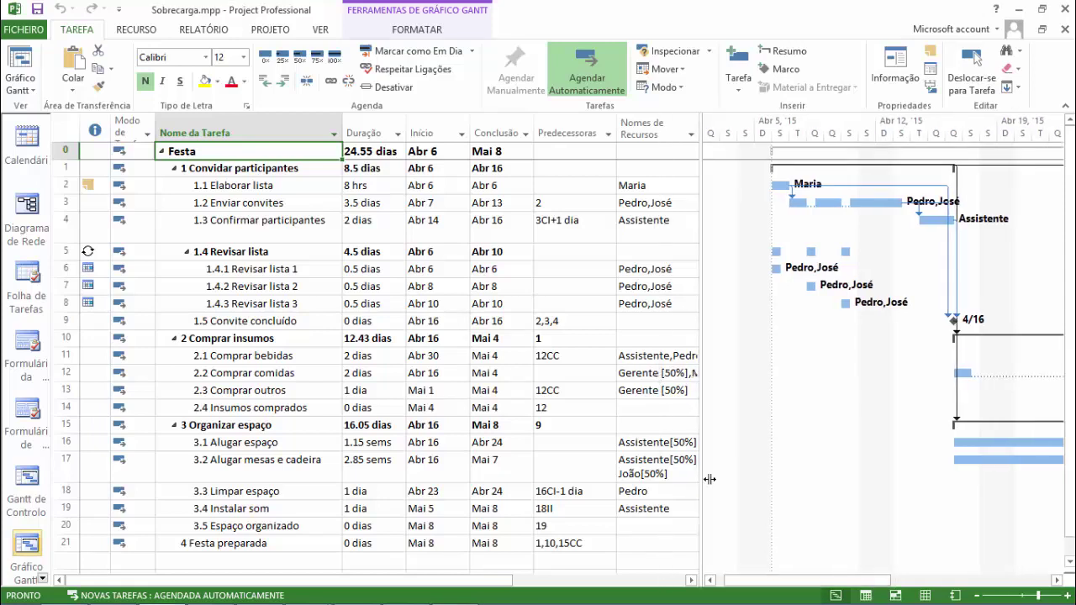
left_click_drag(709, 479, 664, 479)
left_click_drag(776, 584, 814, 584)
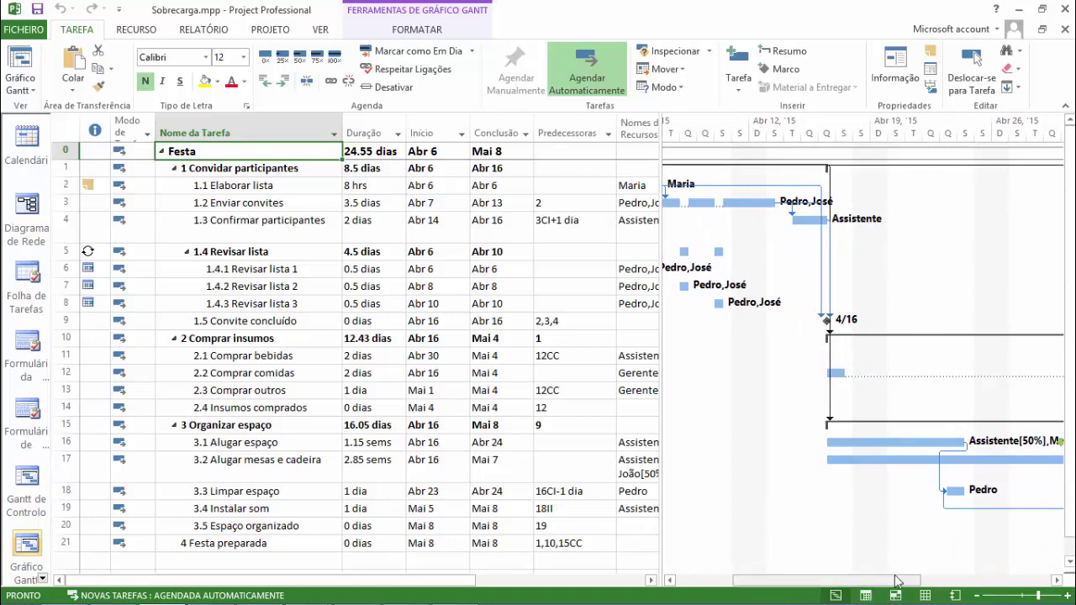
mouse_move(896, 580)
left_mouse_down()
mouse_move(964, 580)
mouse_move(900, 569)
left_mouse_up()
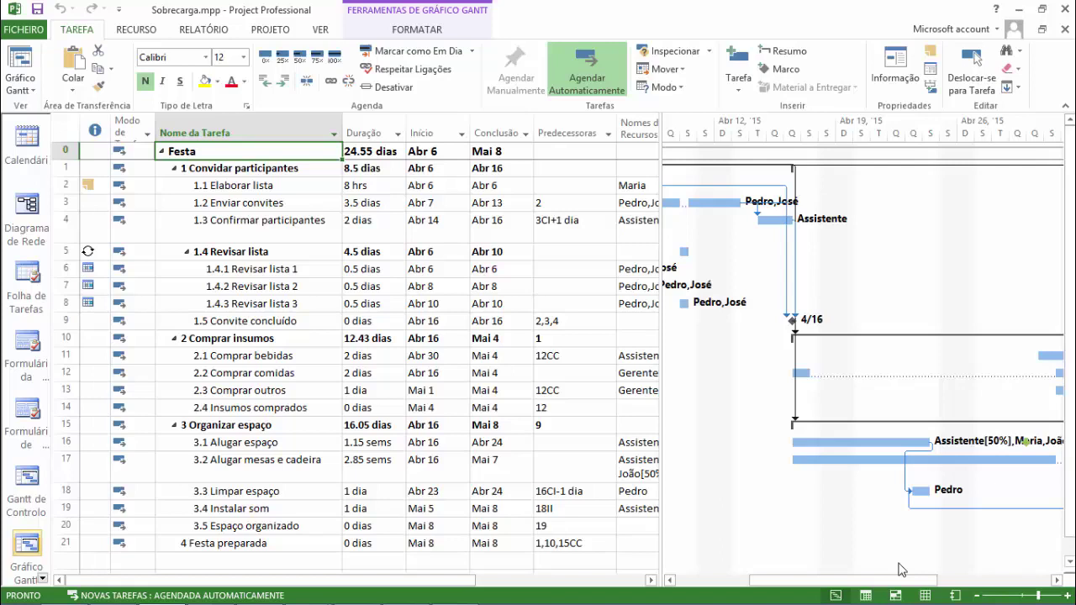
left_click(669, 580)
left_click(669, 580)
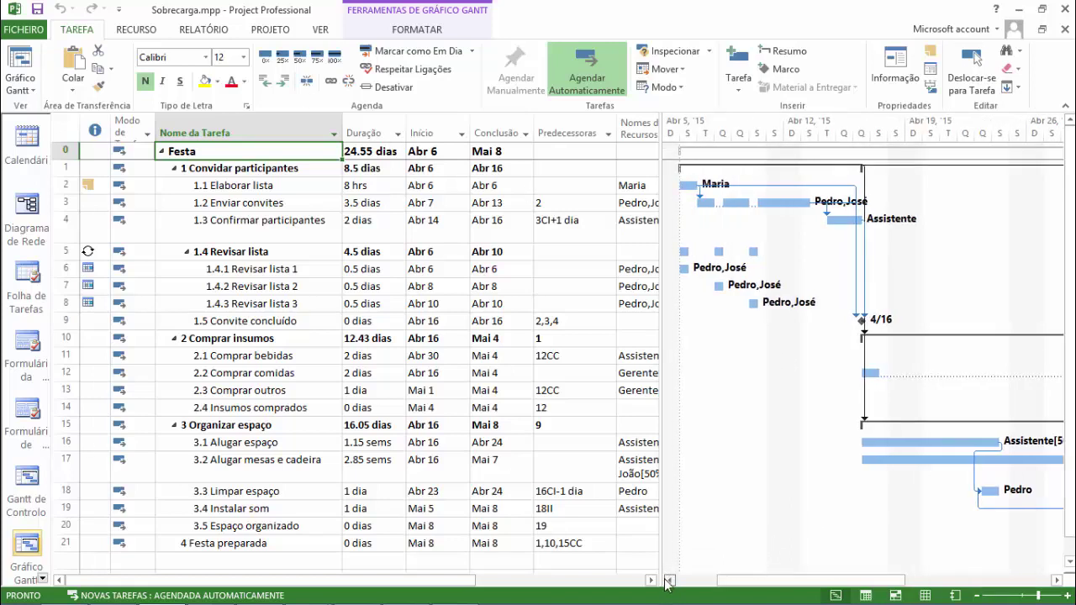
left_click(670, 580)
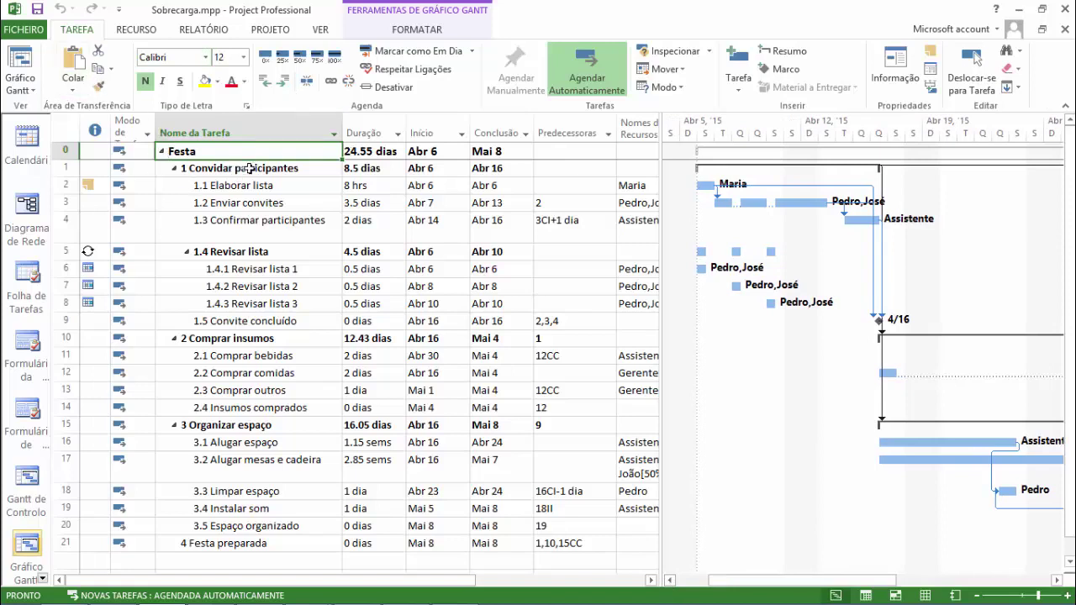
- Highlight the critical tasks (Tarefas Críticas) in the Gantt chart
left_click(296, 184)
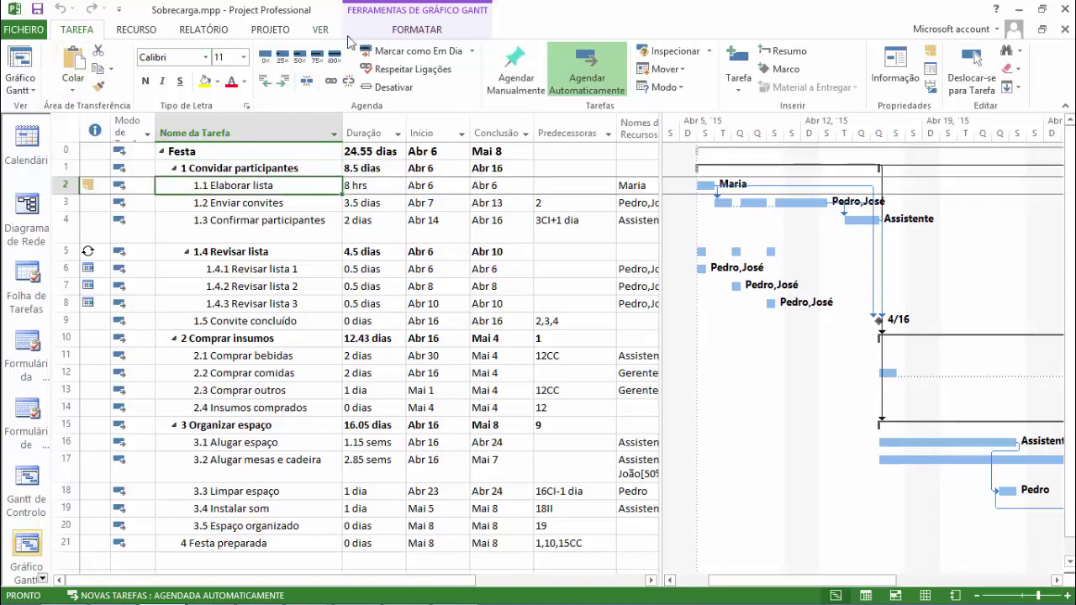
left_click(417, 30)
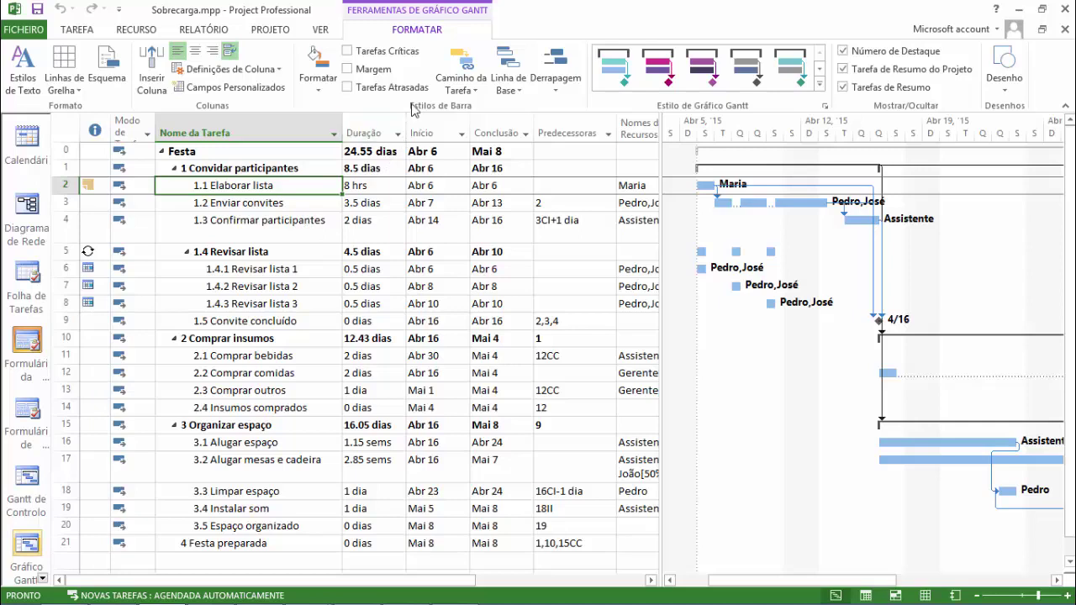
left_click(350, 51)
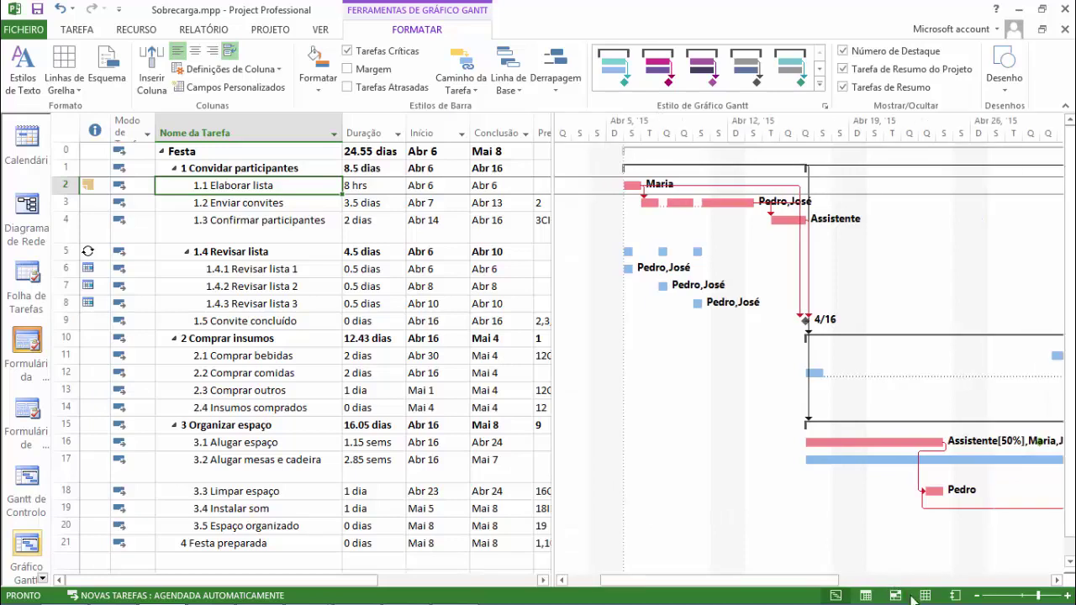
- Zoom the Gantt timescale out until the bars of the whole Festa project fit in view
left_click(976, 596)
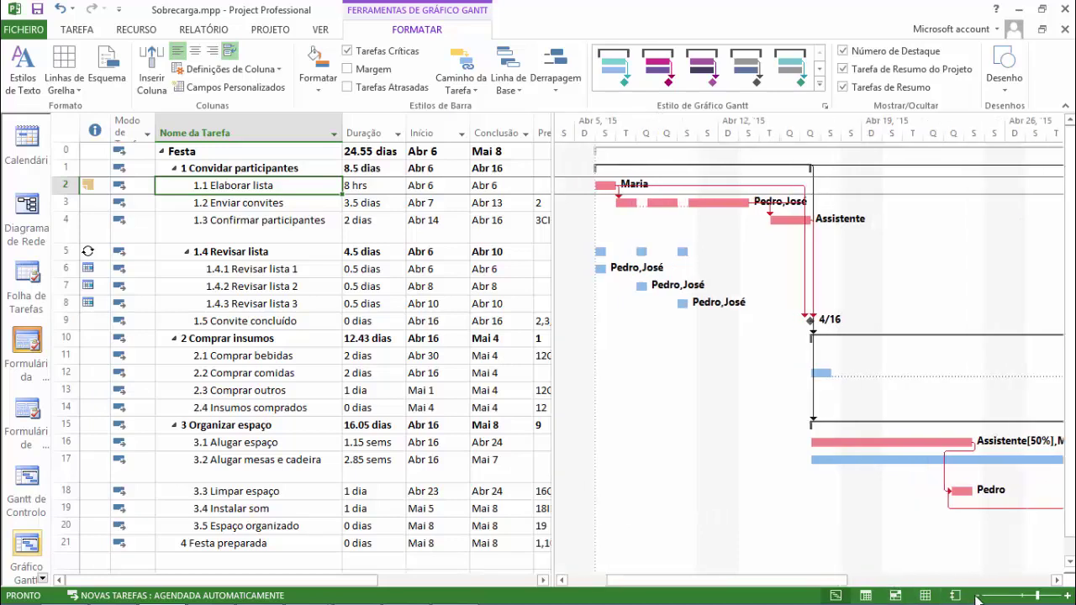
left_click(976, 596)
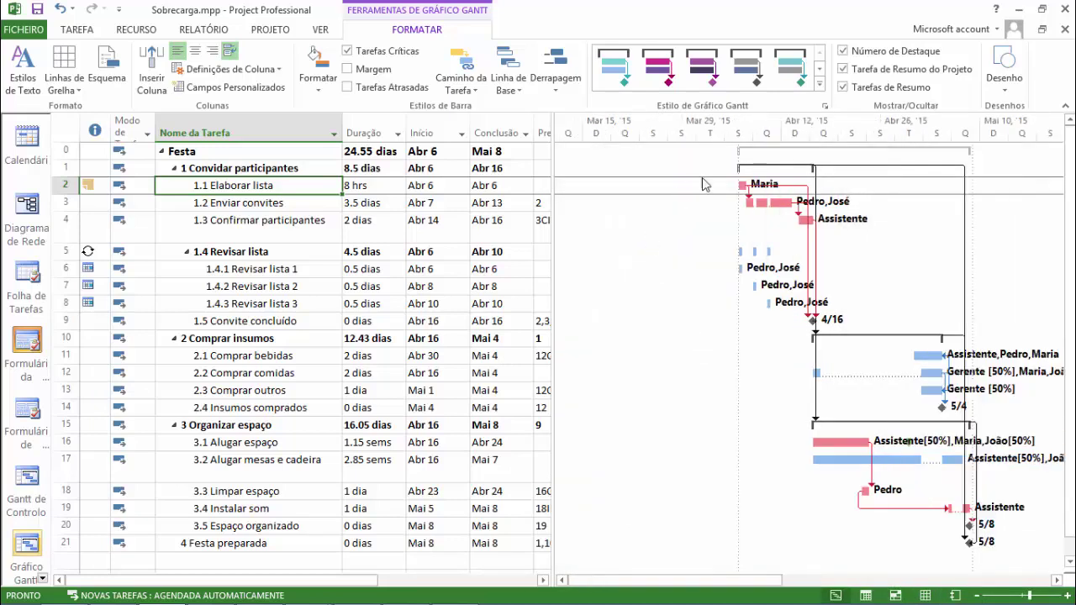
left_click(1057, 580)
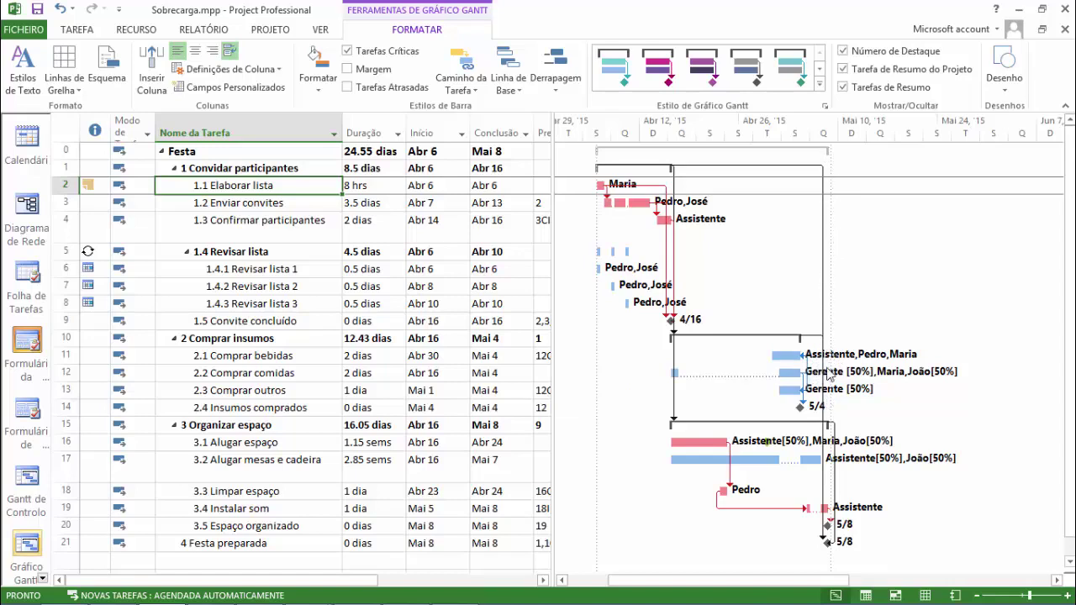
mouse_move(824, 362)
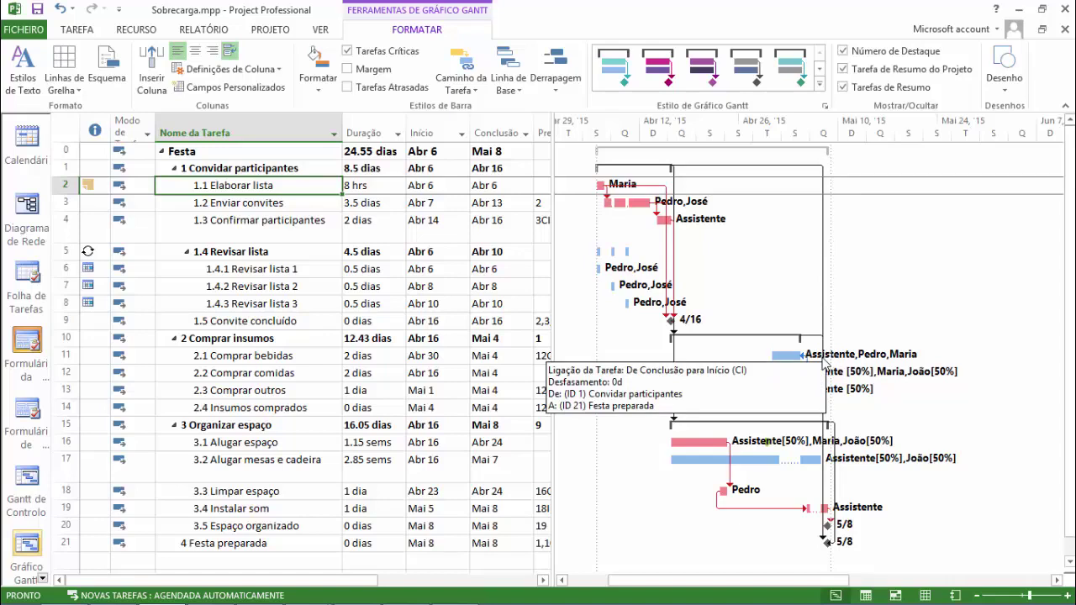
- Go through the purchase and list-revision tasks, and the invitation and space-organising tasks, comparing which ones lie on the critical path
left_click(315, 360)
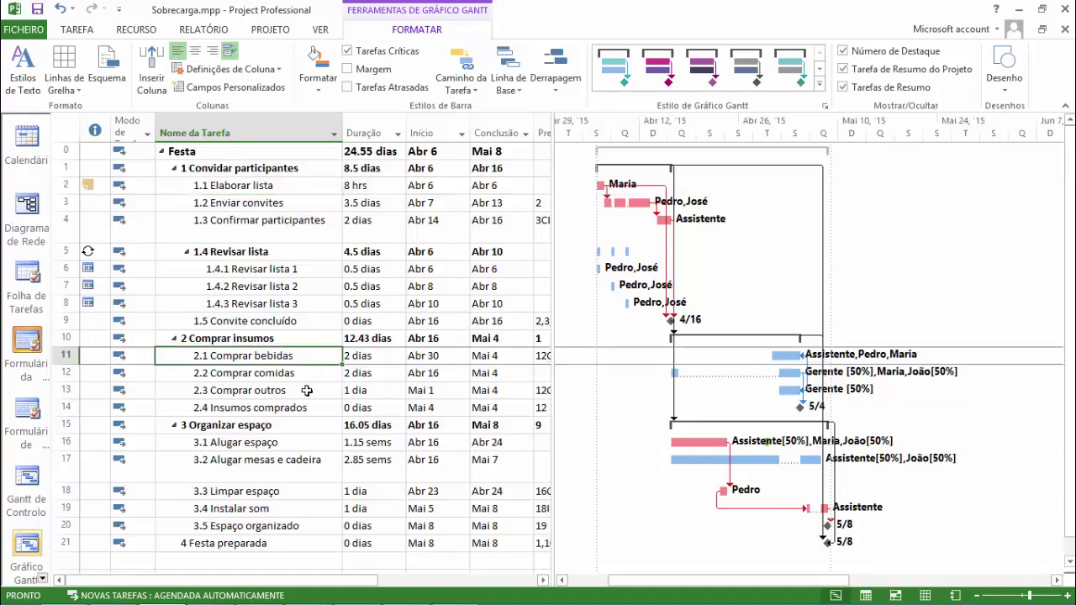
key("Down")
key("Down")
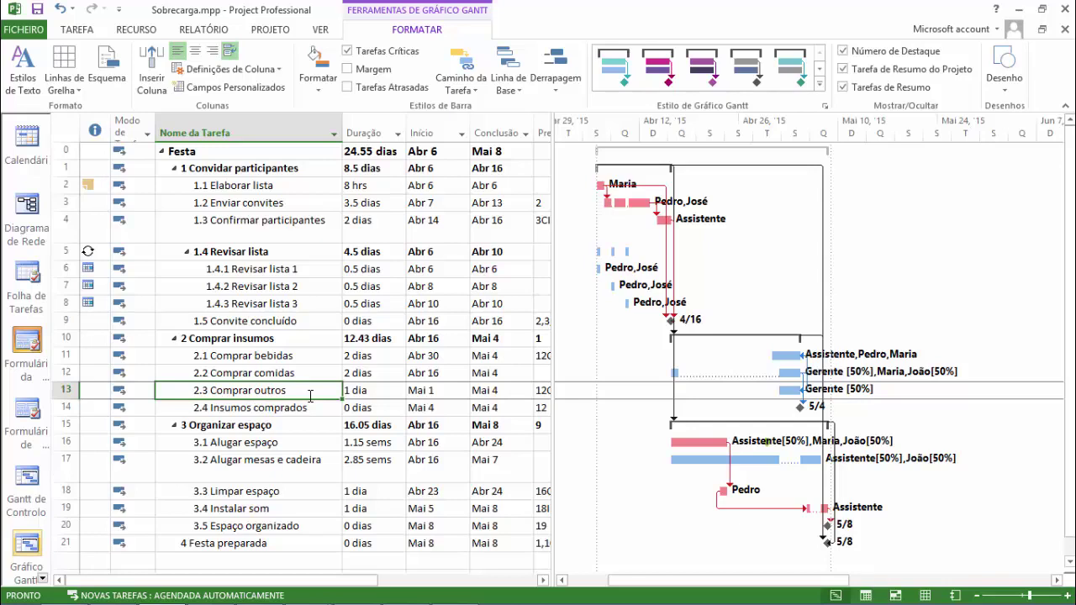
left_click(249, 267)
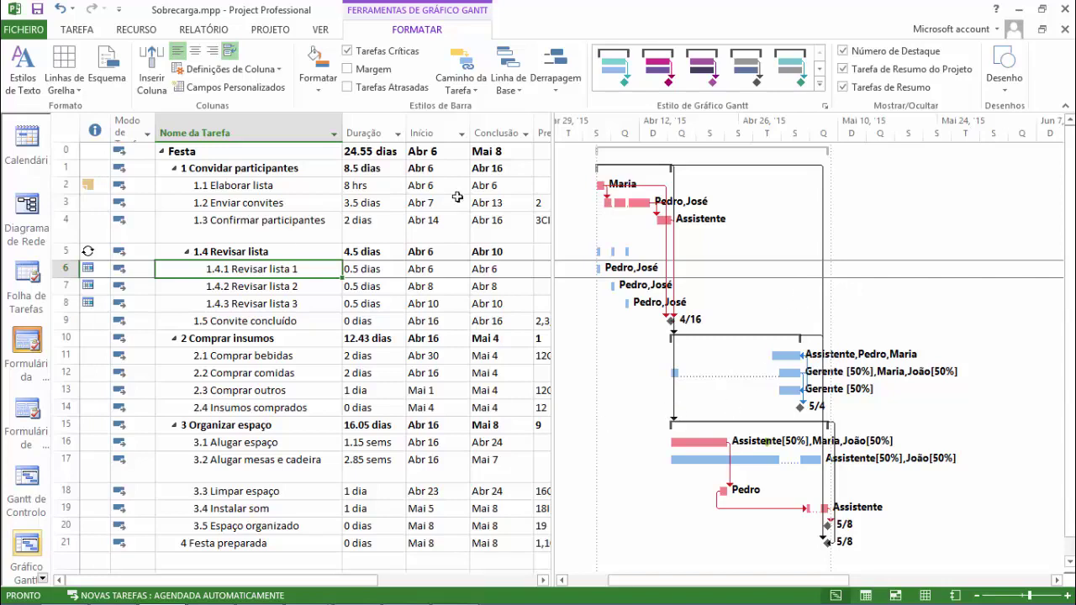
left_click(305, 203)
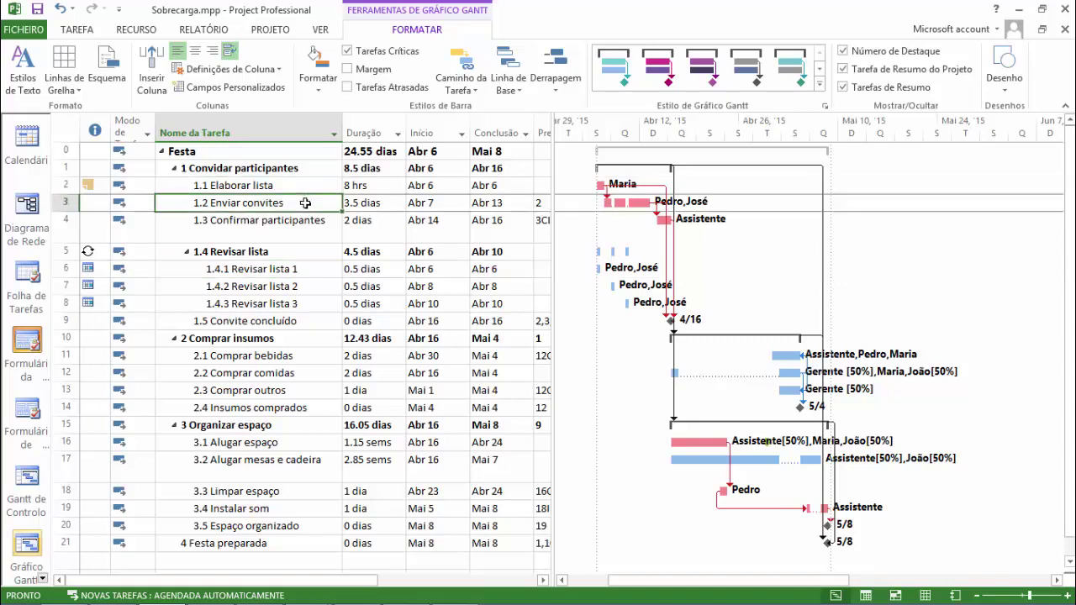
left_click(305, 220)
left_click(309, 444)
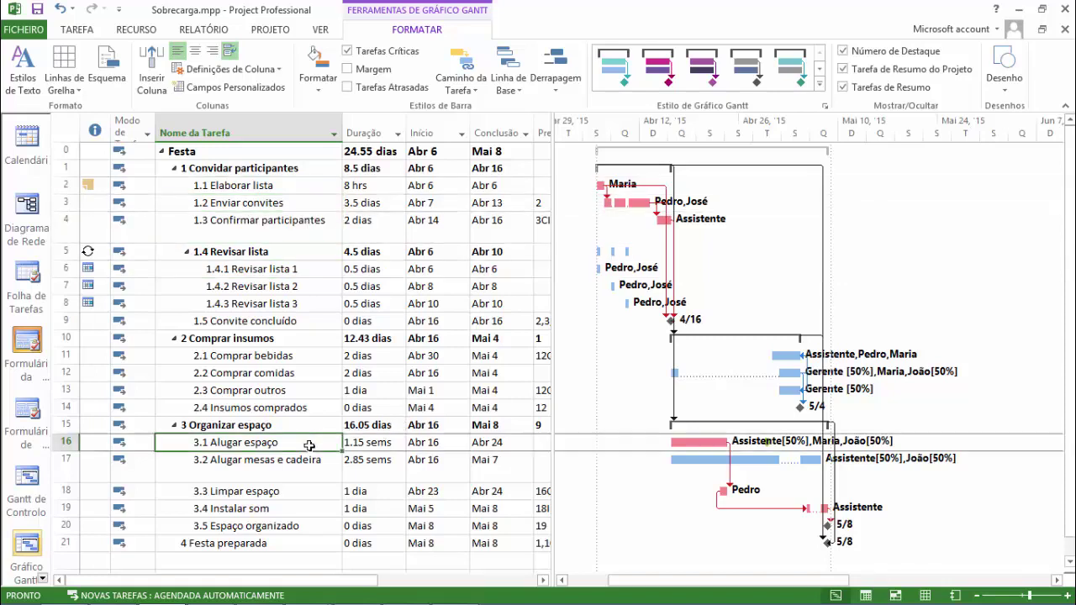
left_click(302, 493)
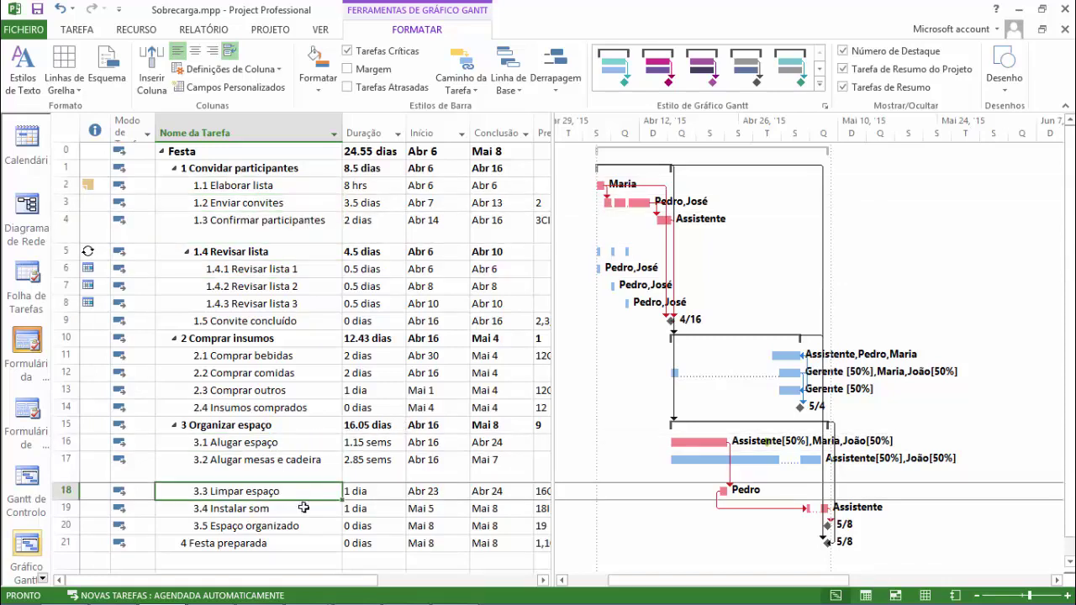
left_click(302, 526)
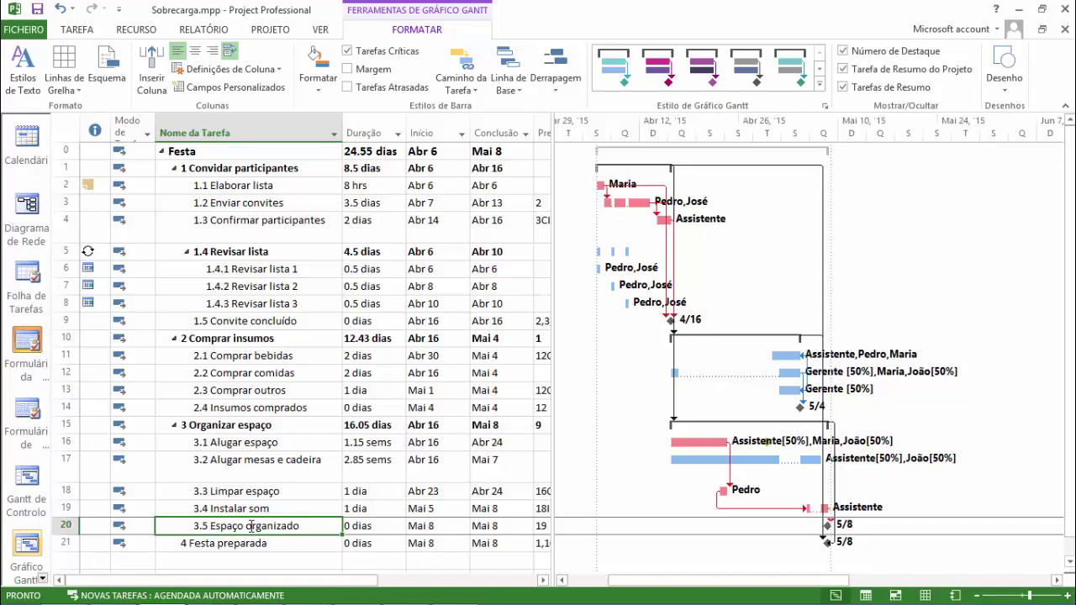
- Show the slack (Margem) in the Gantt chart and reveal the Predecessoras column to inspect the predecessor of Comprar insumos
left_click(347, 69)
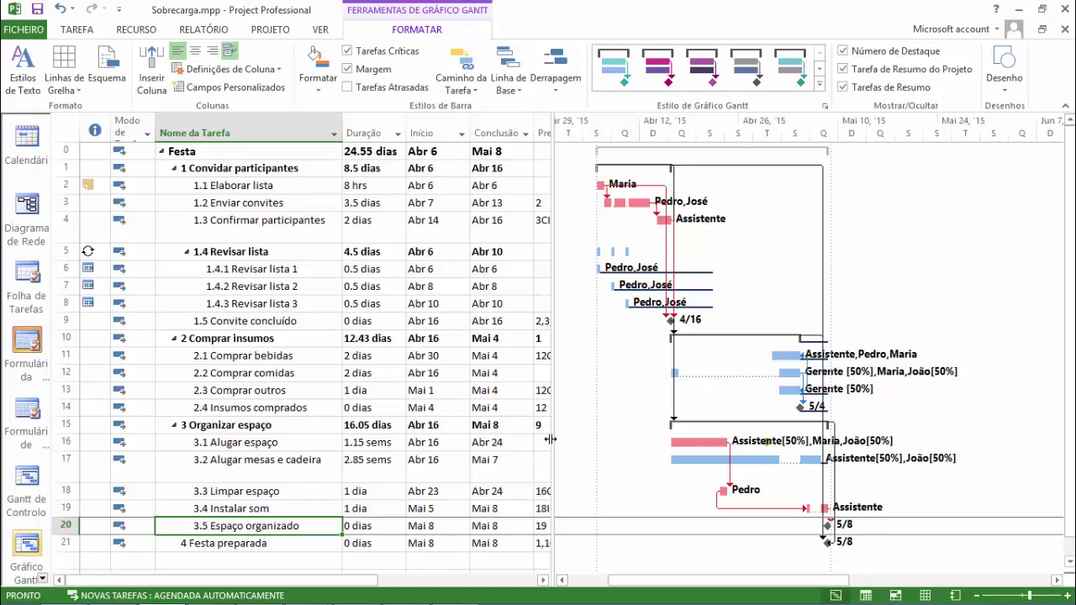
left_click_drag(550, 439, 617, 444)
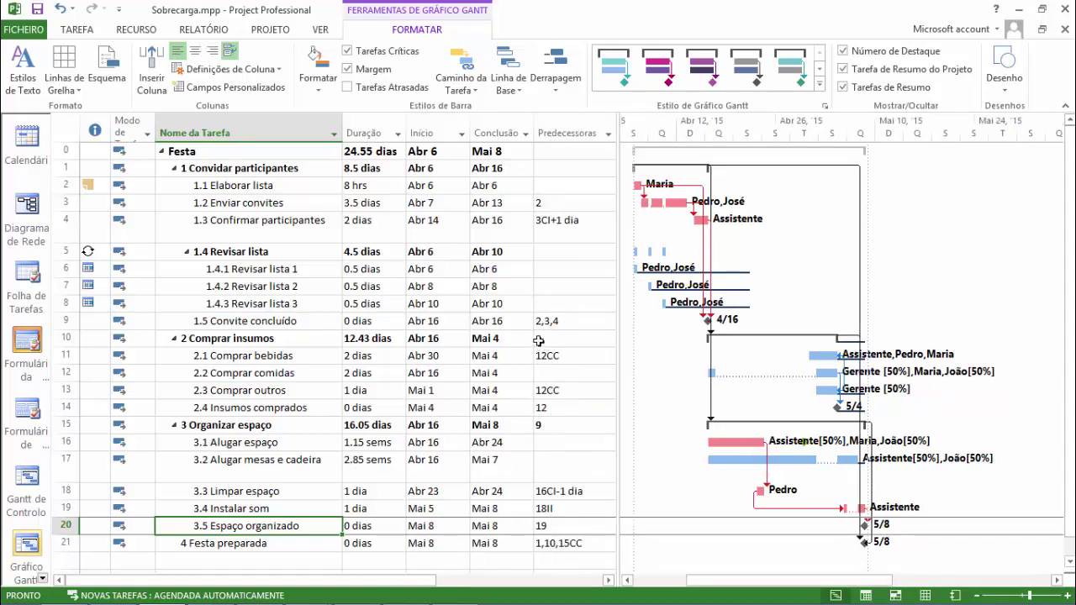
left_click(537, 341)
type("1")
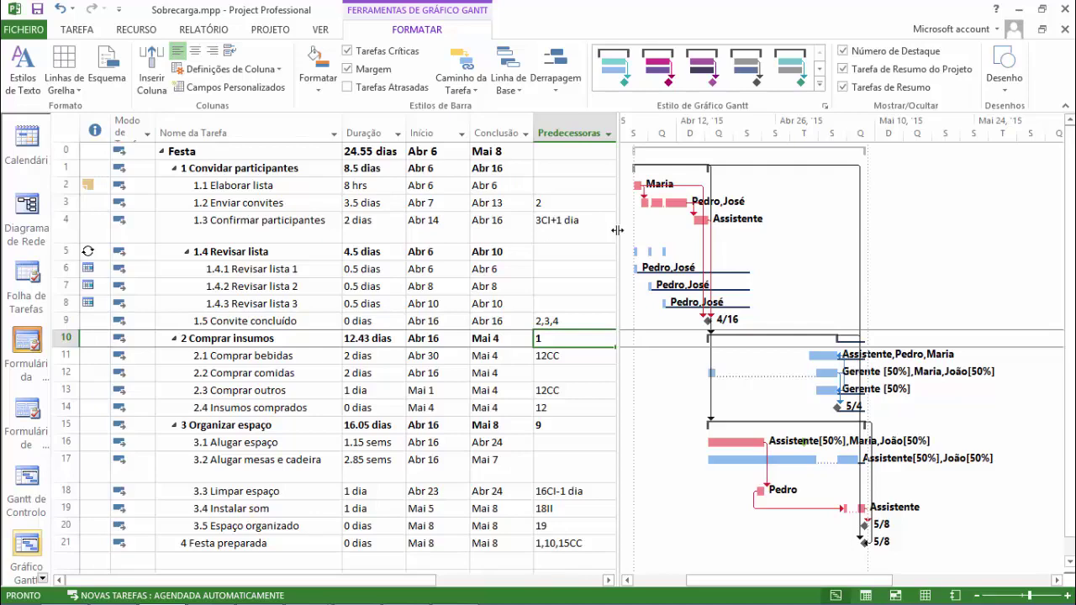
- Undo the duration change on Confirmar participantes and widen the task table to reveal the Adicionar Nova Coluna column
left_click_drag(618, 227, 714, 224)
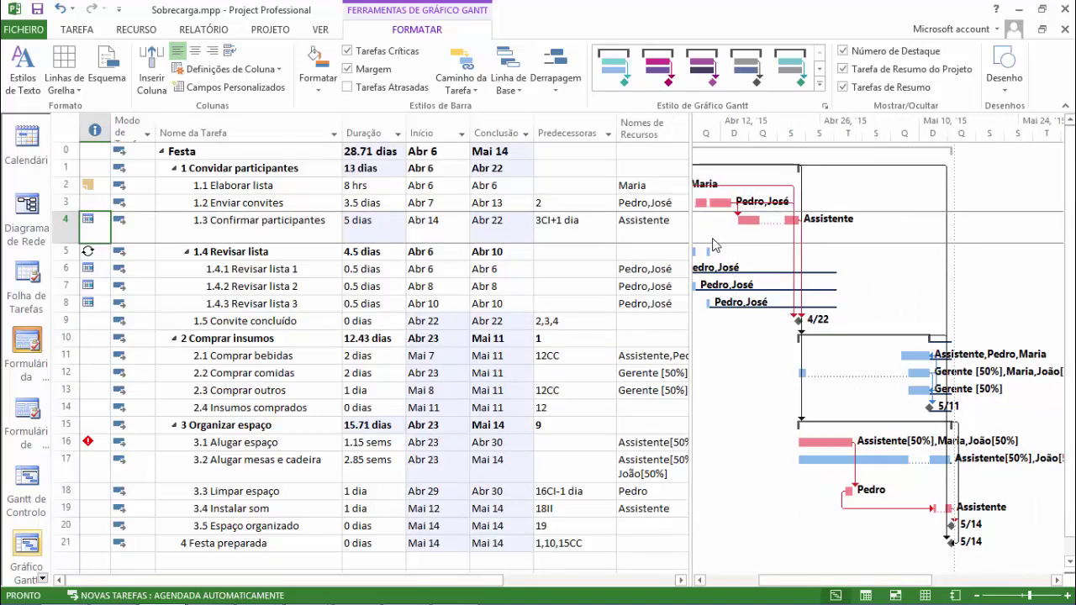
key("ctrl+z")
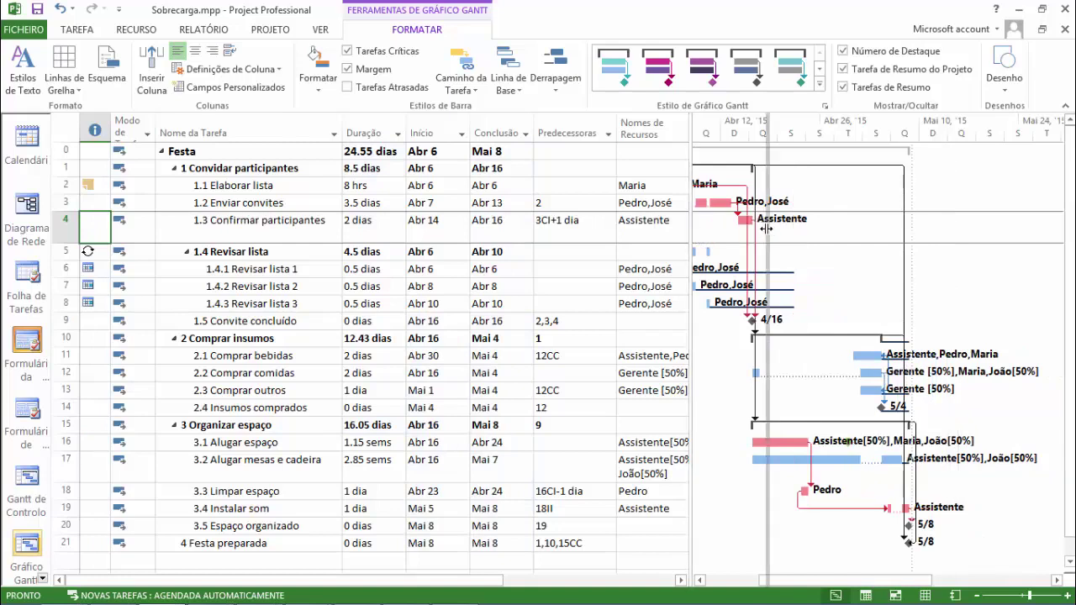
left_click_drag(766, 228, 824, 241)
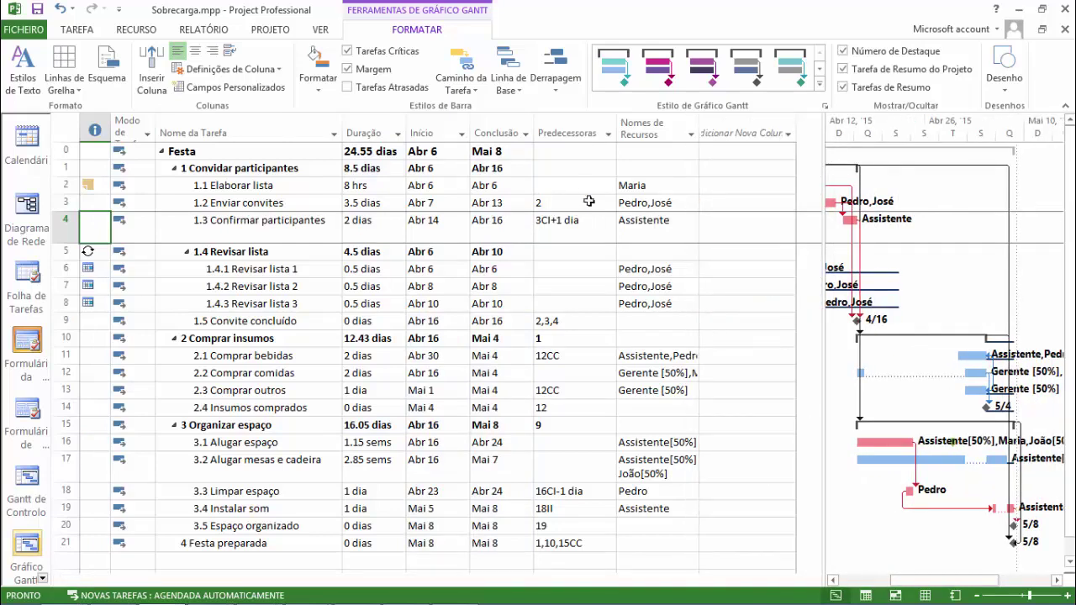
left_click(543, 130)
left_click(747, 227)
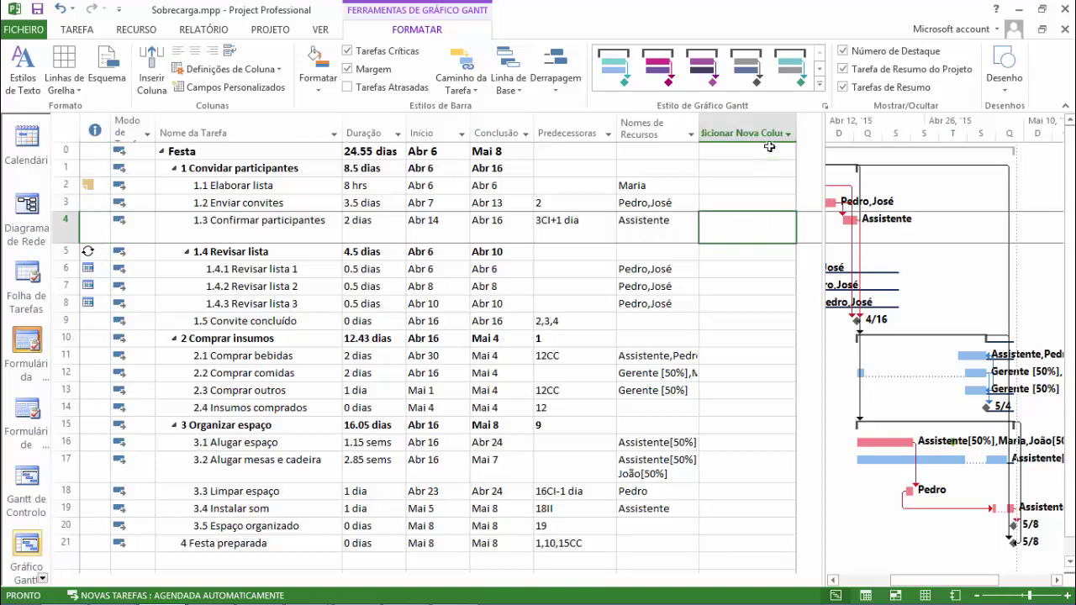
left_click(769, 150)
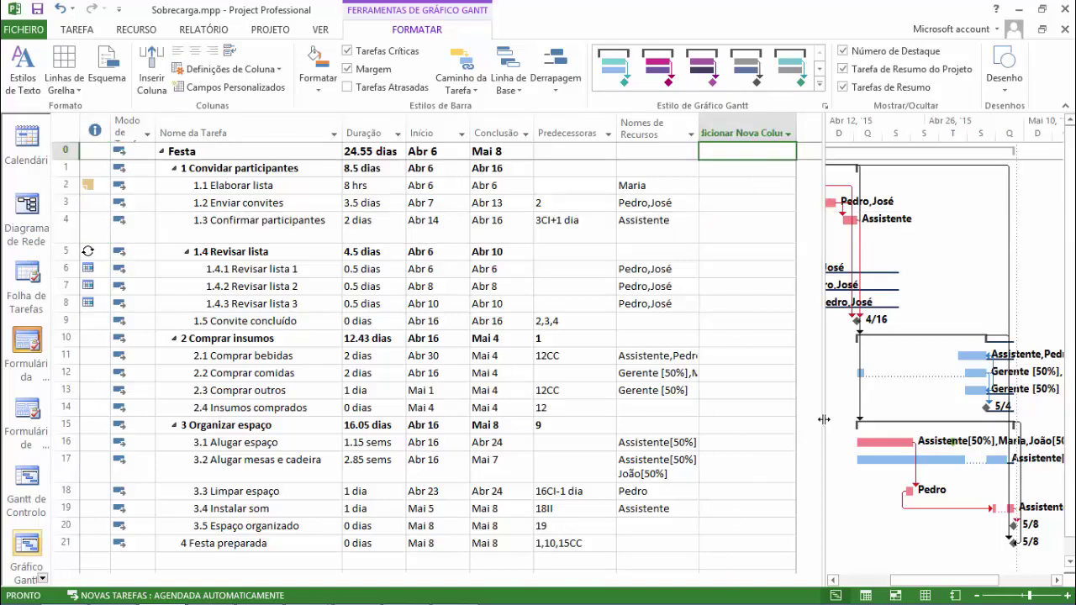
left_click_drag(823, 416, 796, 363)
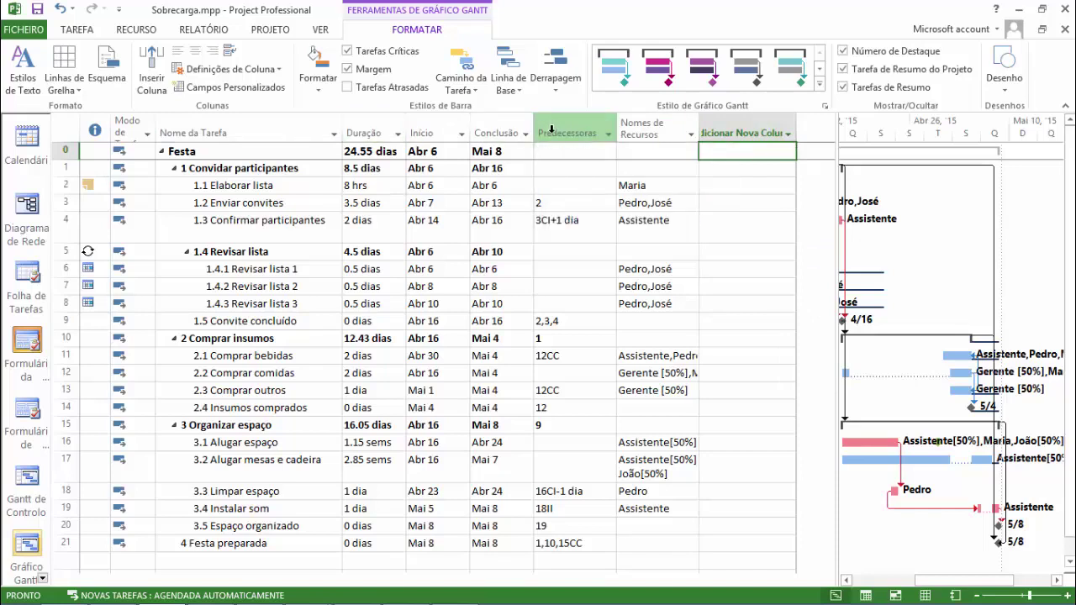
right_click(555, 131)
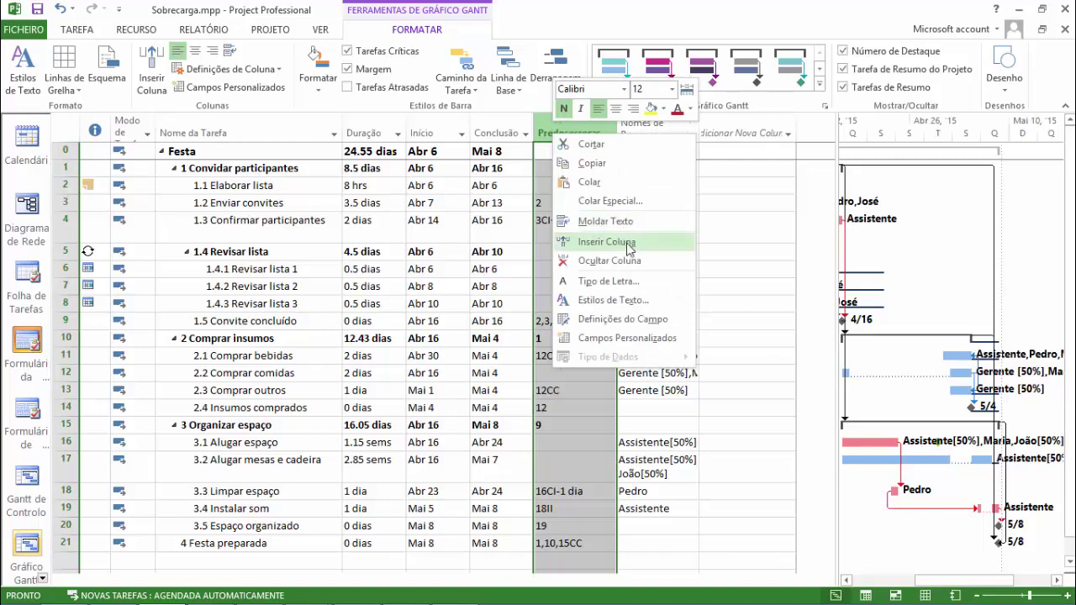
left_click(766, 166)
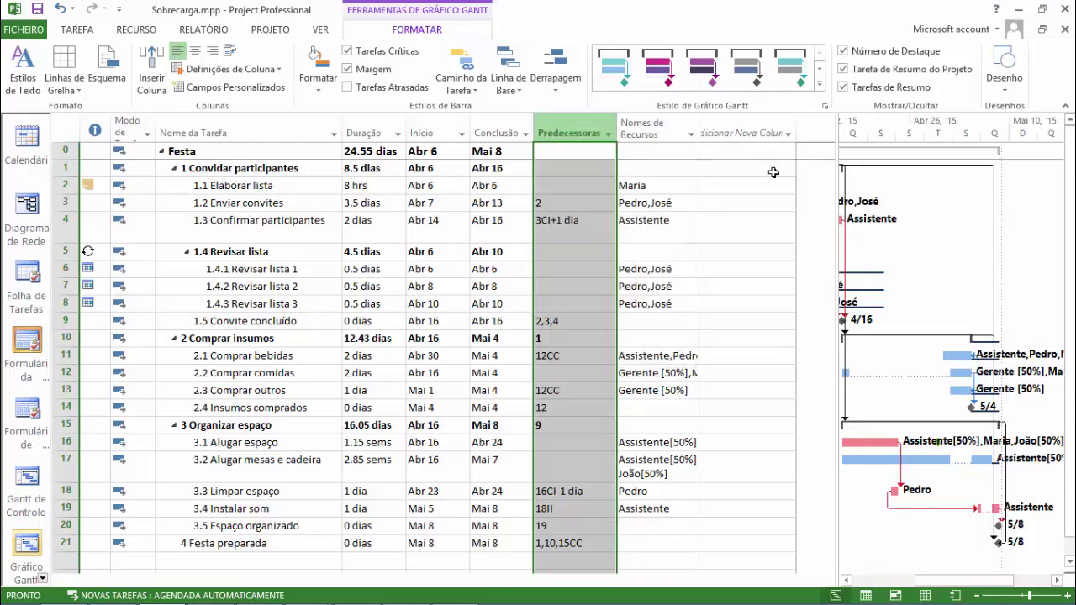
left_click(772, 155)
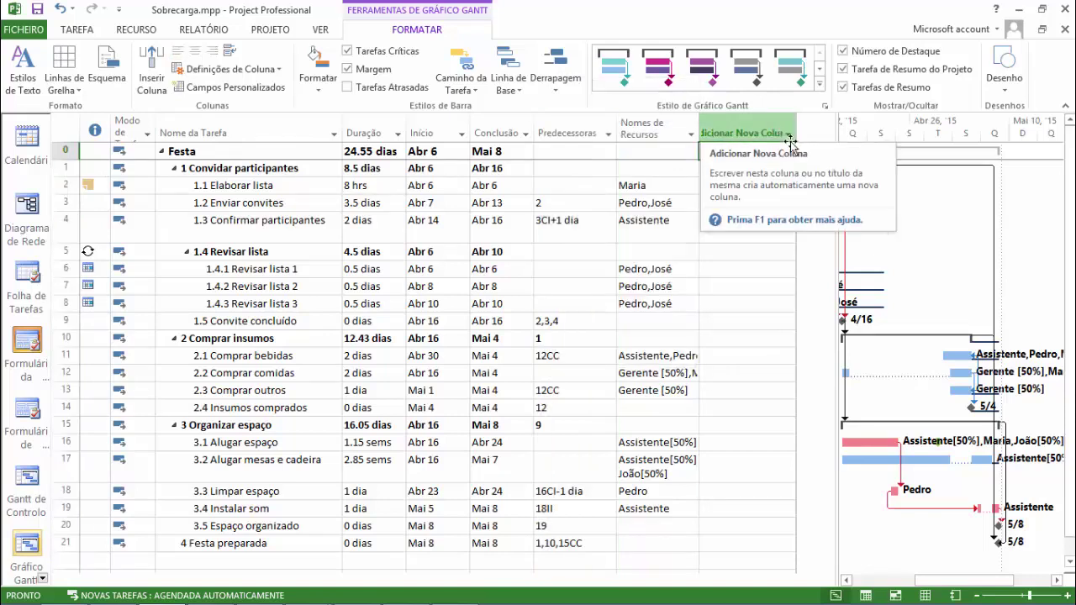
left_click(789, 133)
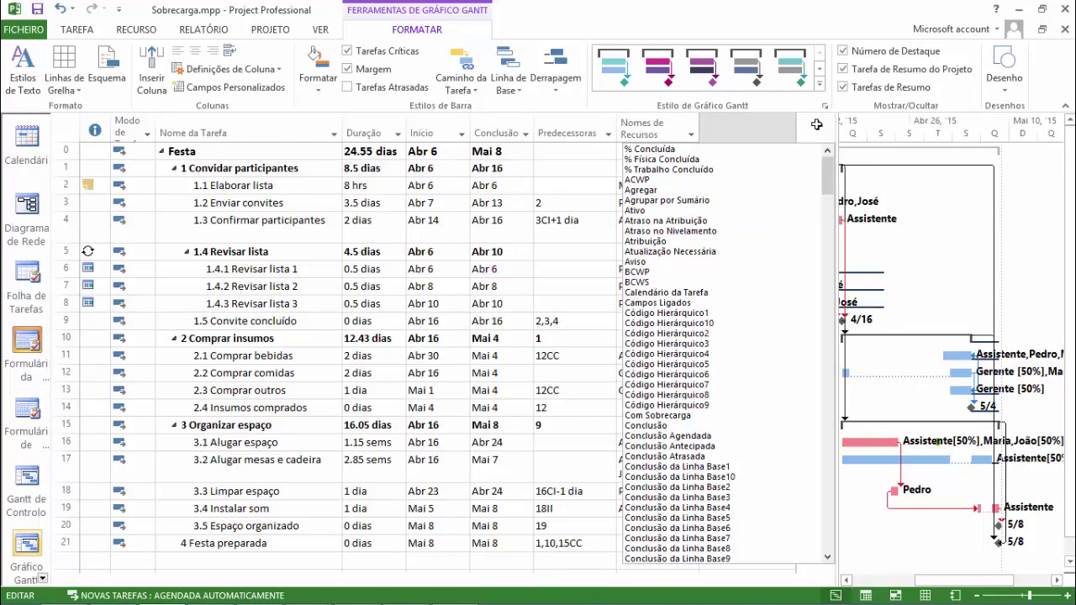
key("Escape")
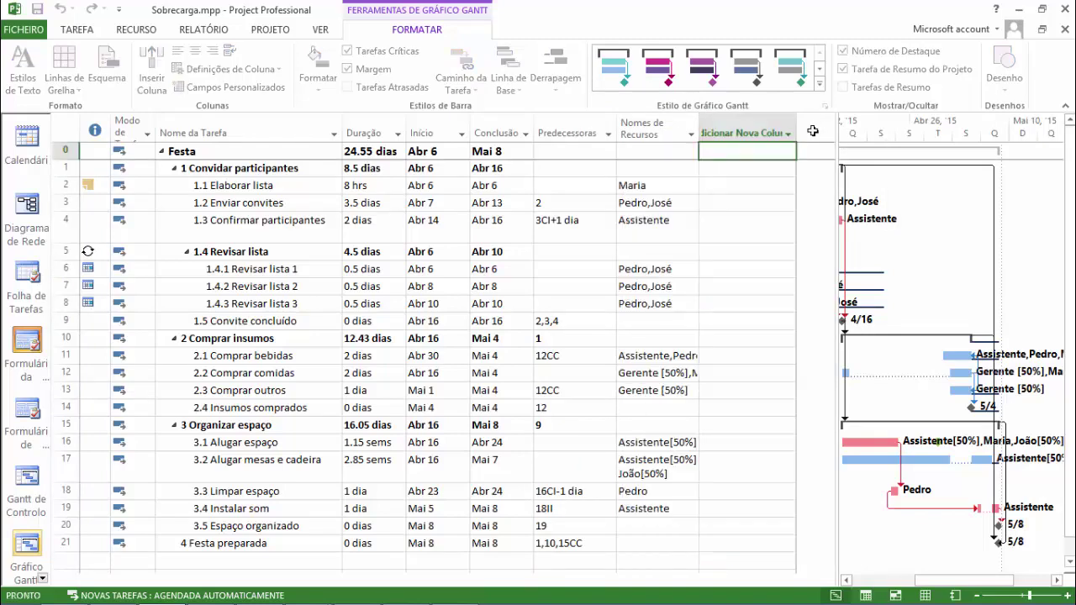
- Insert the Margem Total column into the task table before the Predecessoras column
right_click(550, 124)
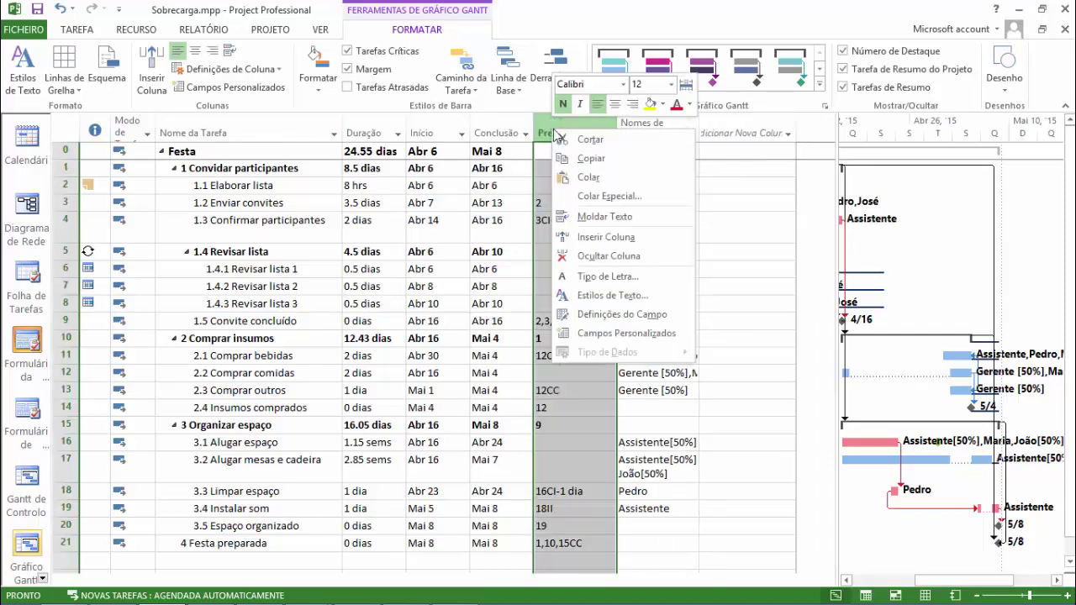
left_click(623, 237)
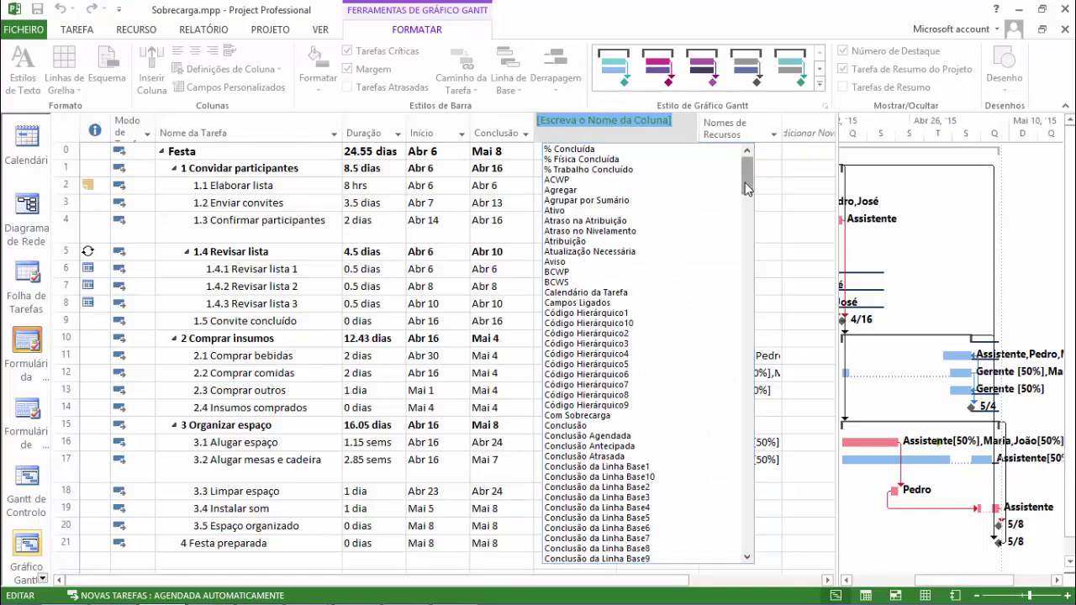
left_click_drag(742, 199, 753, 463)
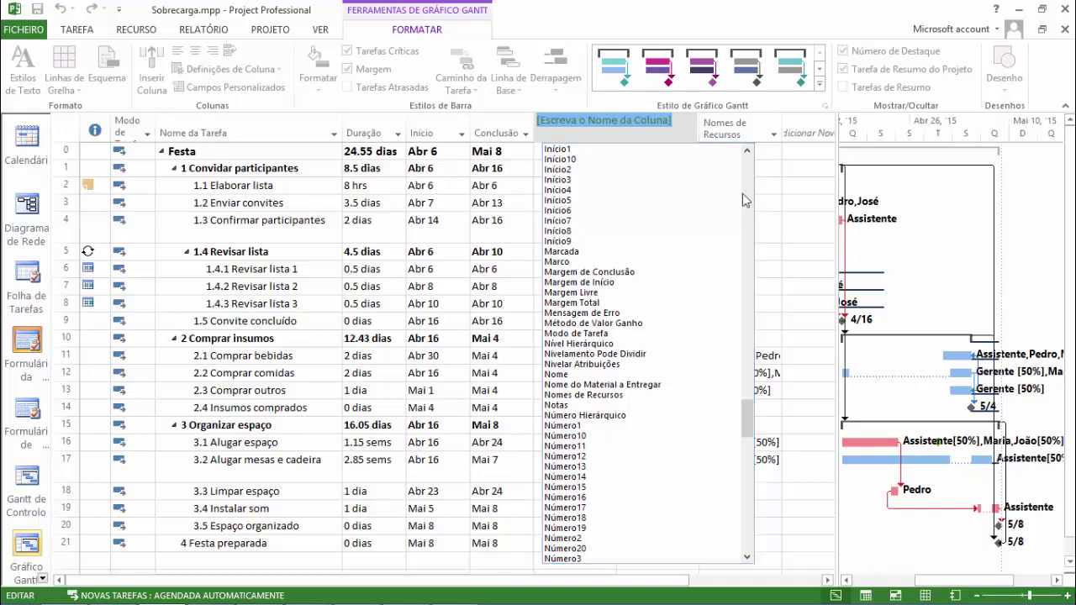
left_click(588, 303)
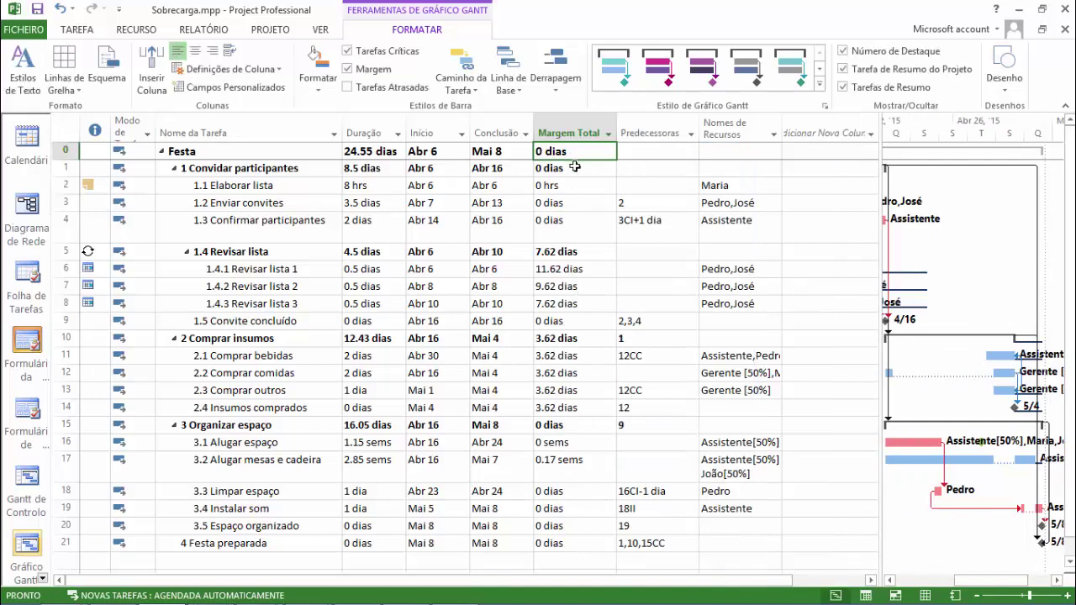
- Examine the Margem Total values of Convidar participantes, the three Revisar lista tasks, Elaborar lista, Enviar convites and Confirmar participantes
left_click(574, 167)
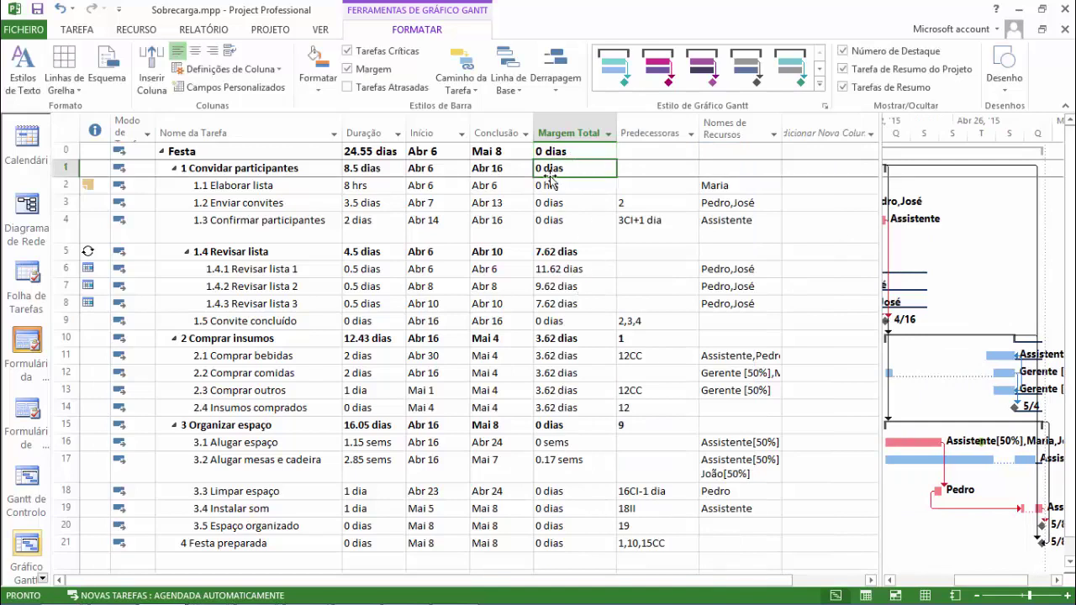
left_click(562, 270)
left_click(562, 286)
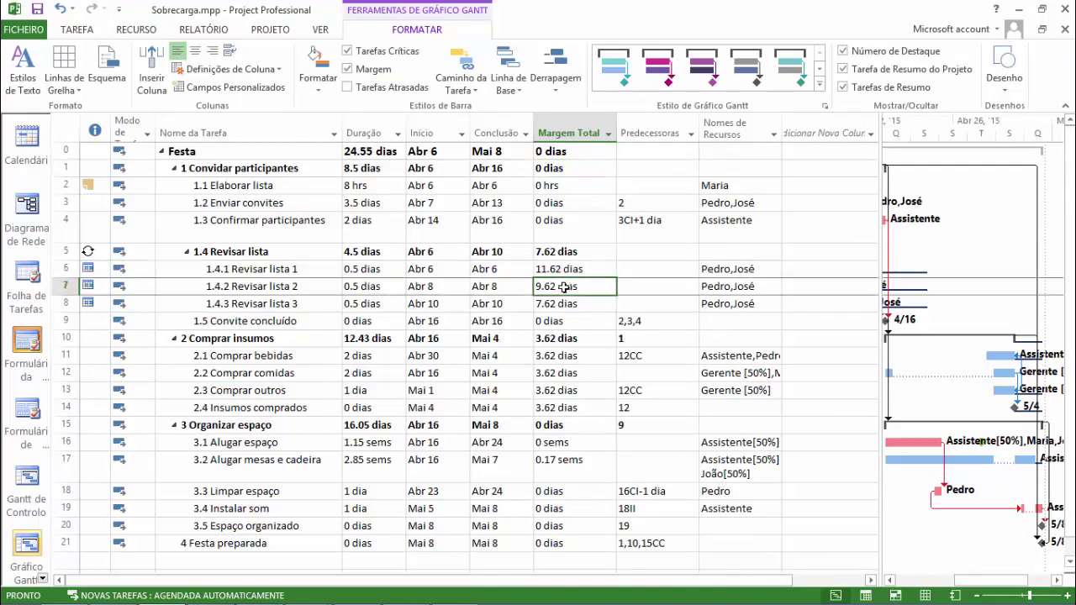
left_click(560, 304)
left_click(565, 269)
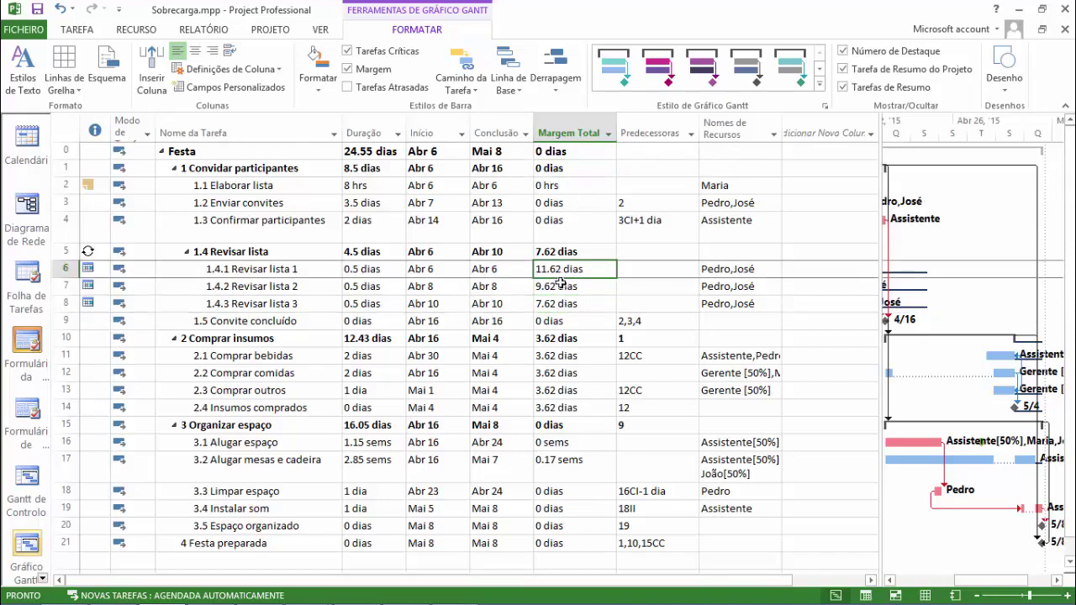
left_click(562, 286)
left_click(568, 304)
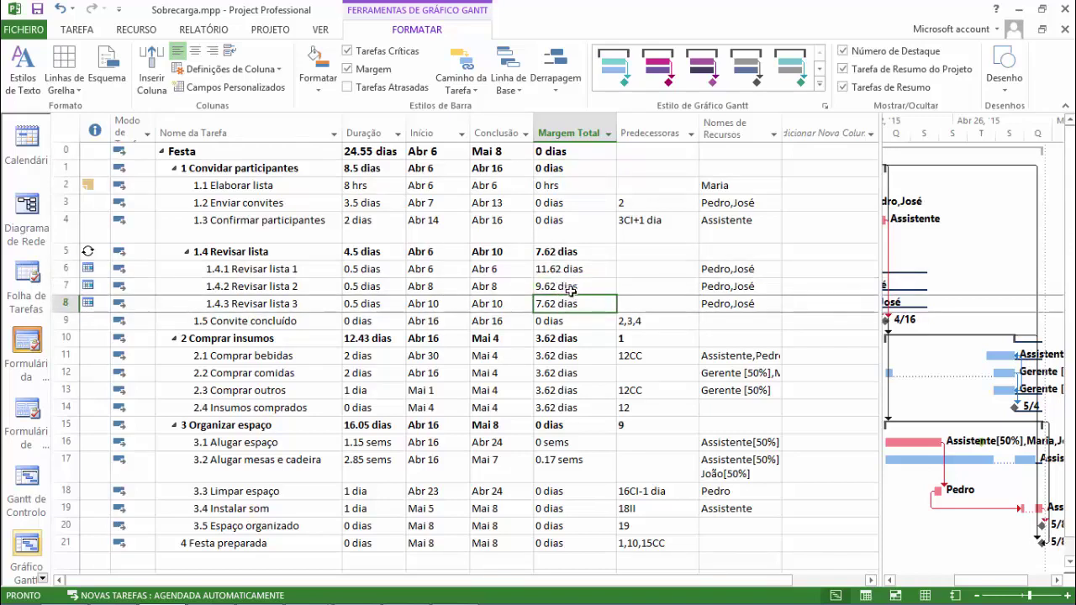
left_click(571, 269)
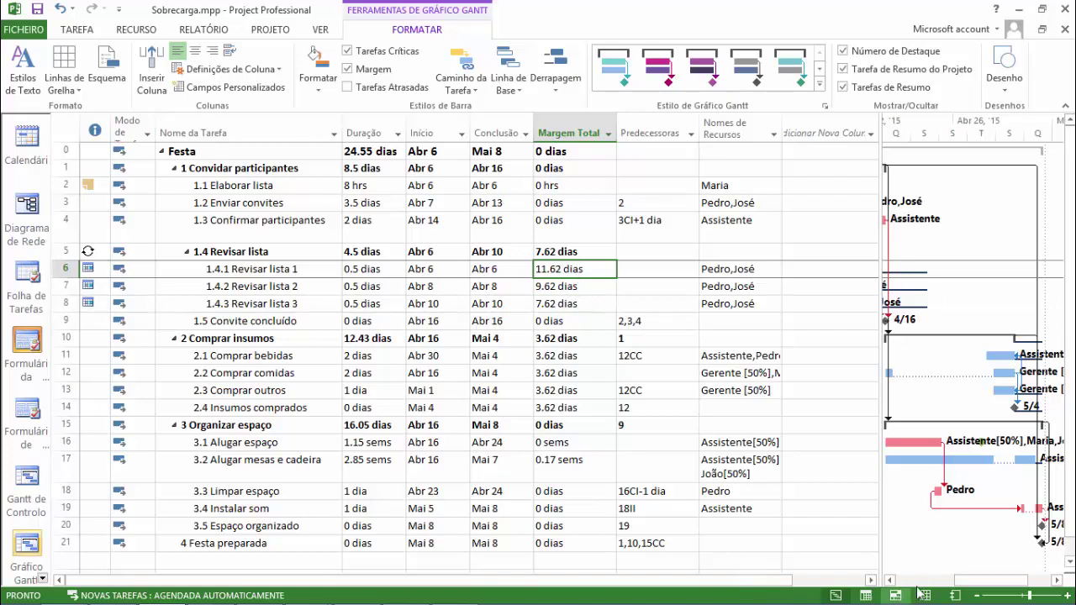
left_click(565, 186)
left_click(562, 204)
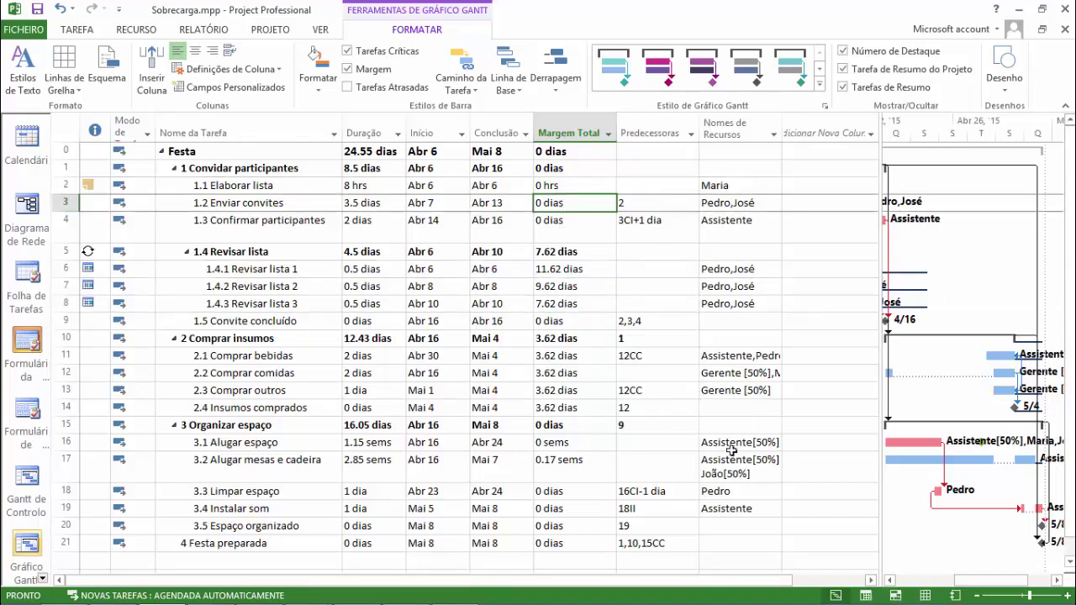
key("Down")
- Narrow the task table to end at Margem Total and compare the invitation tasks' slack with their Gantt bars
left_click_drag(871, 515, 621, 497)
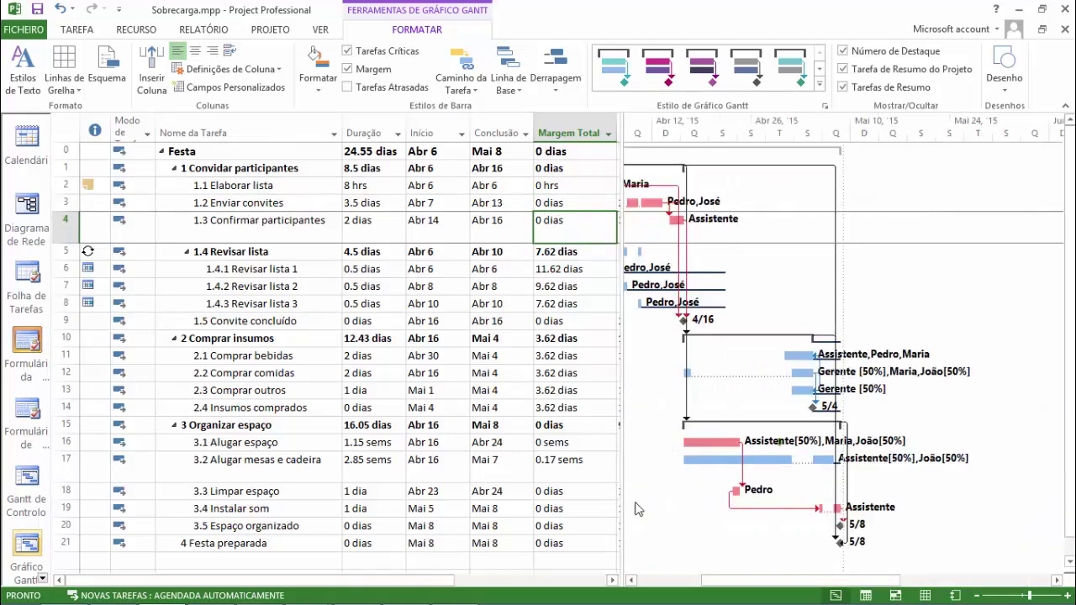
left_click(631, 580)
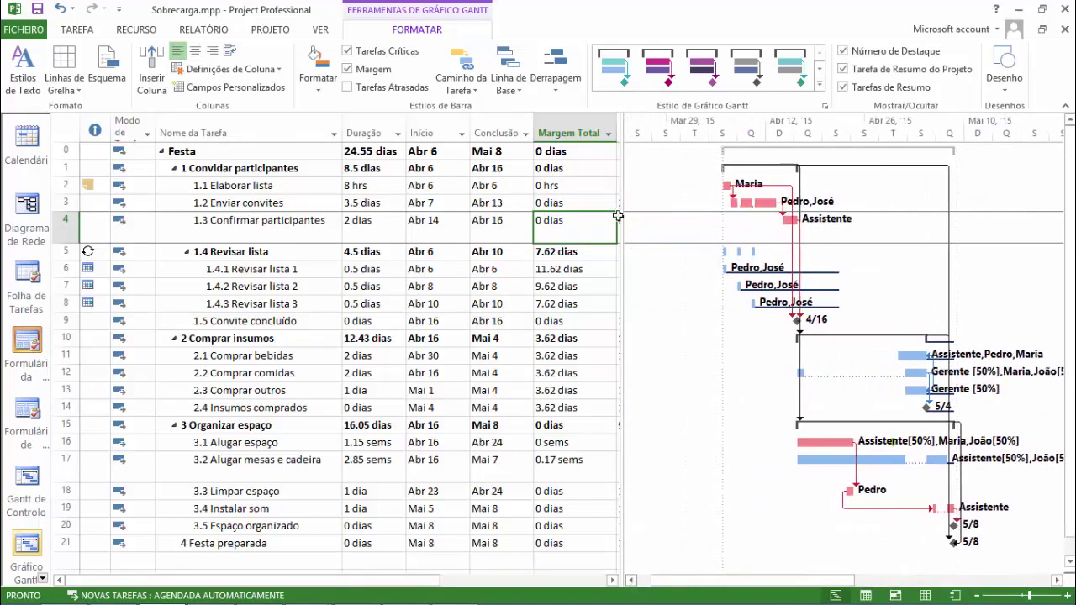
left_click(559, 187)
left_click(561, 219)
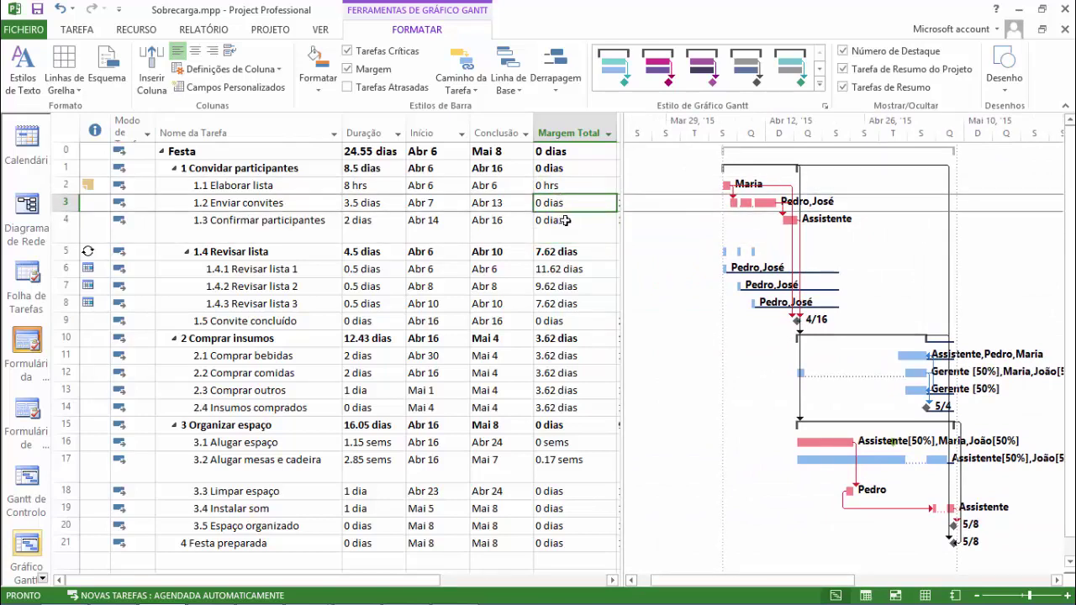
- Compare the total slack of the Organizar espaço and Comprar insumos tasks with their bars in the Gantt chart
left_click(563, 425)
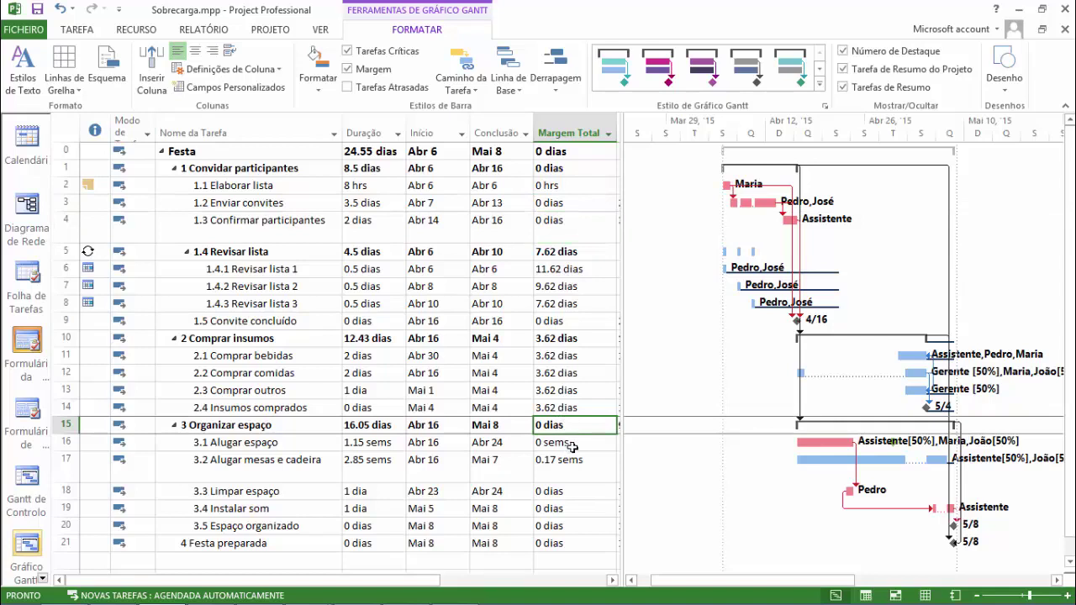
left_click(568, 441)
left_click(574, 467)
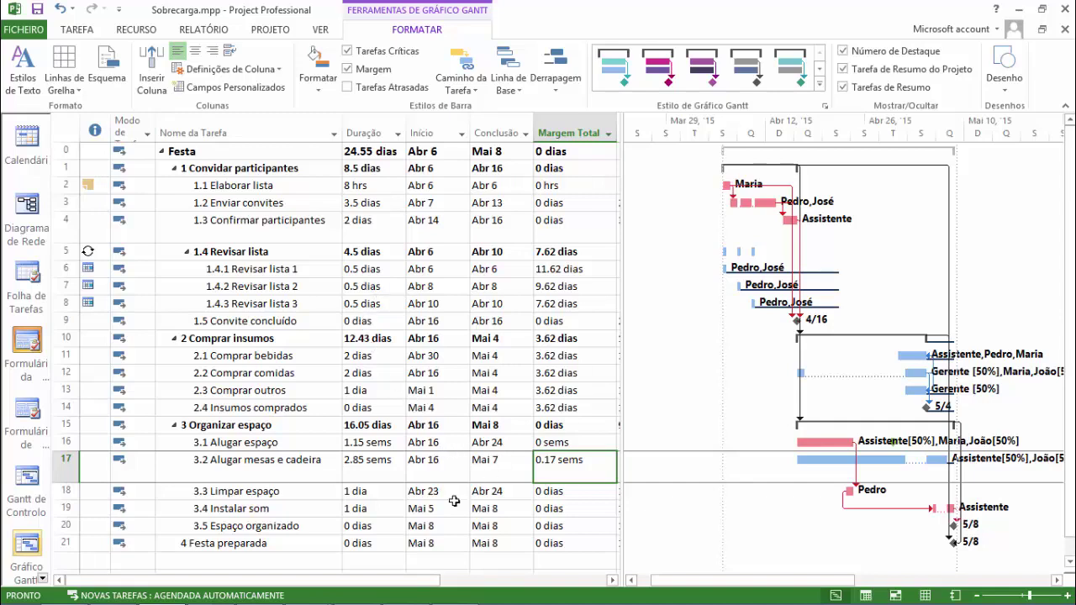
left_click(566, 412)
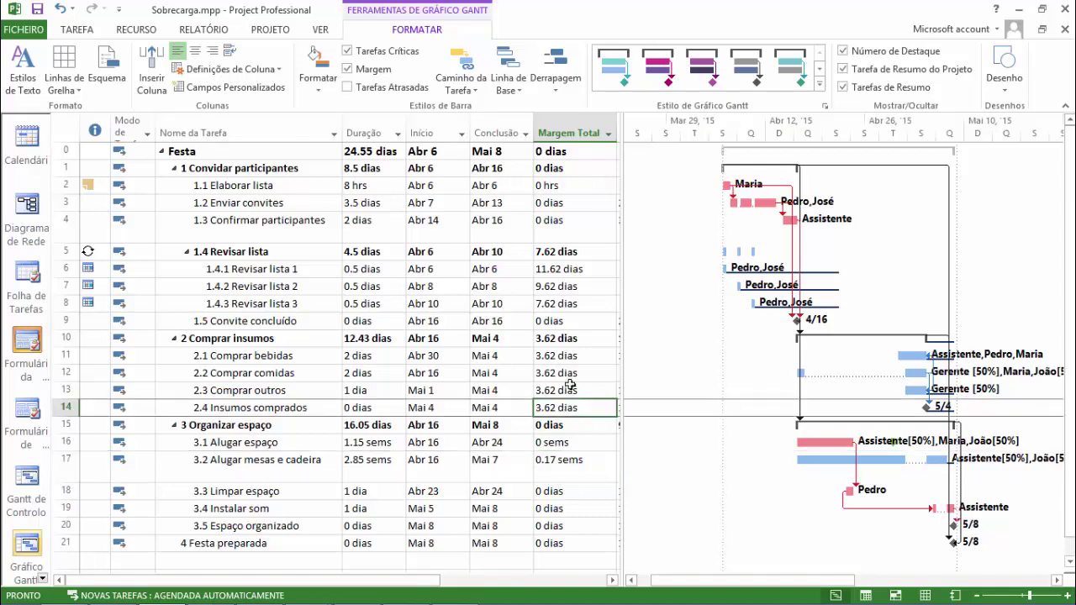
left_click(574, 356)
left_click(578, 375)
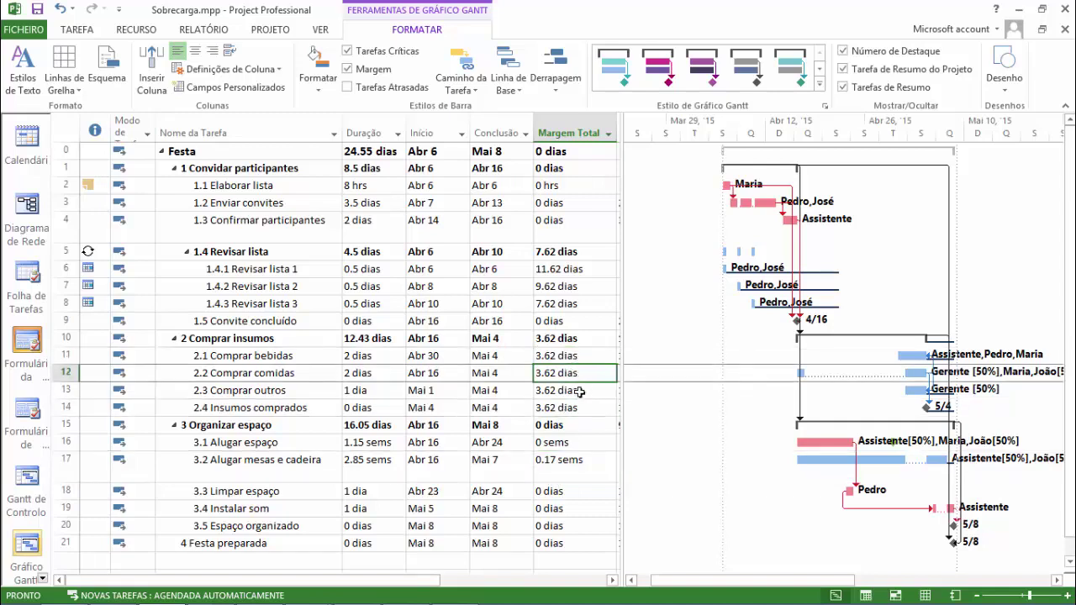
left_click(578, 407)
left_click(575, 462)
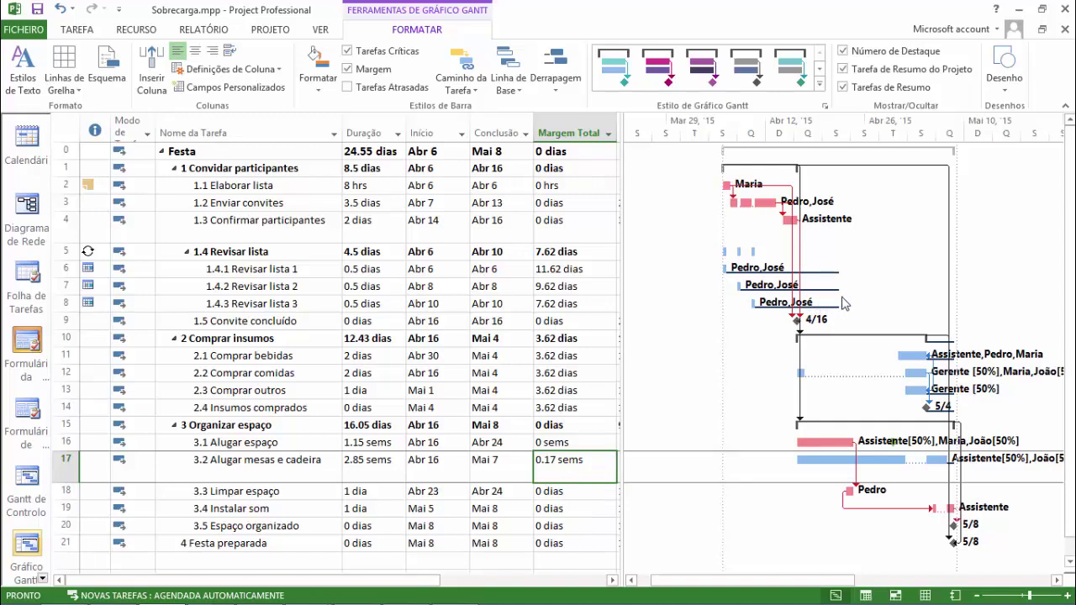
left_click(498, 187)
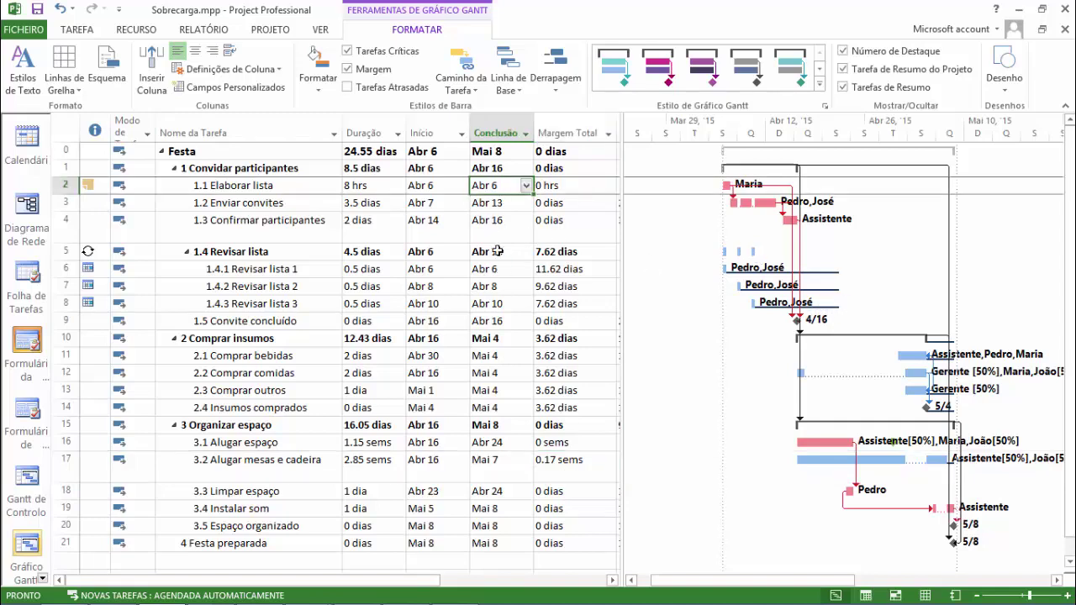
scroll(492, 175, "down", 1)
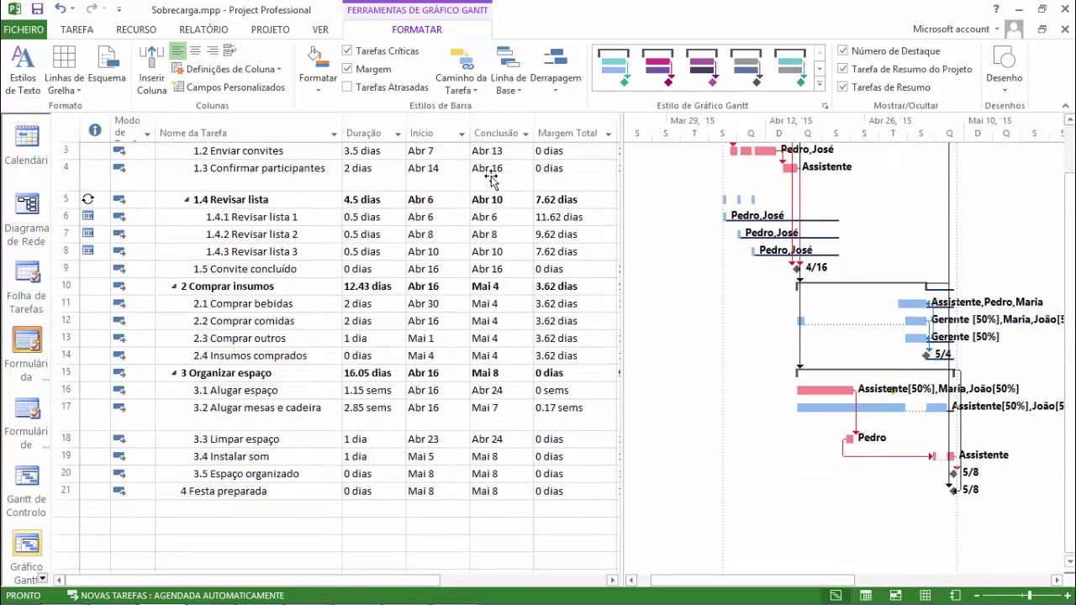
scroll(578, 159, "up", 1)
- Widen the task table past Predecessoras and insert the Crítica column before Margem Total
left_click(575, 152)
left_click_drag(624, 168, 714, 180)
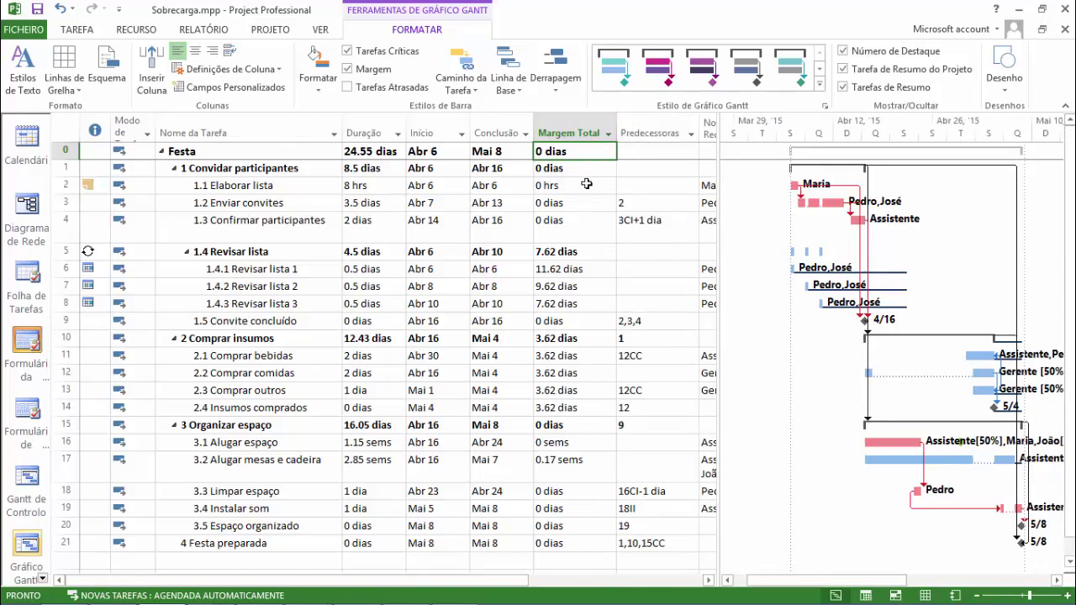
right_click(563, 130)
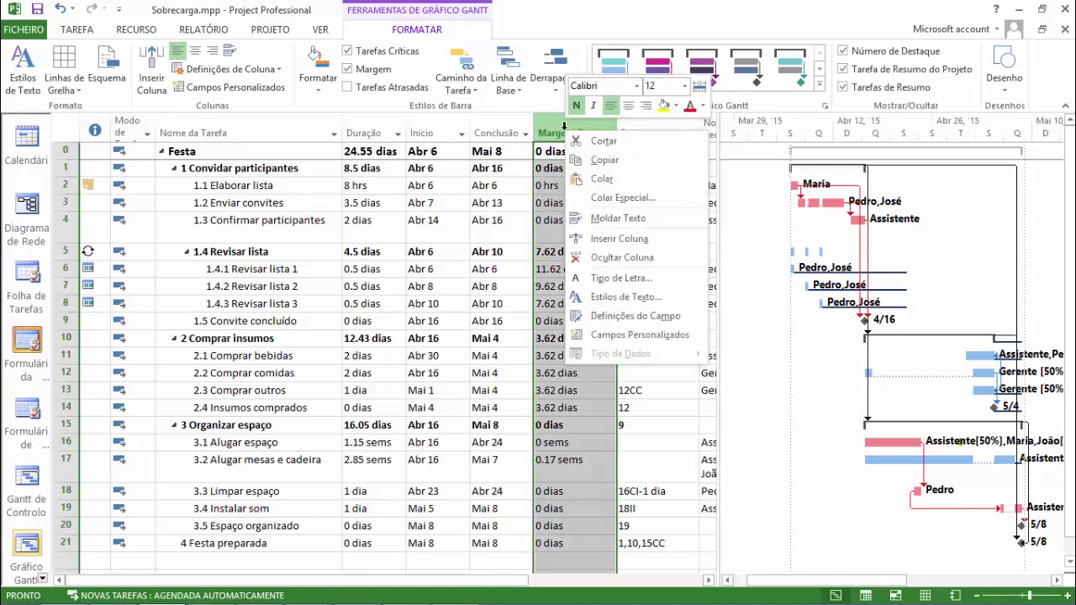
left_click(612, 239)
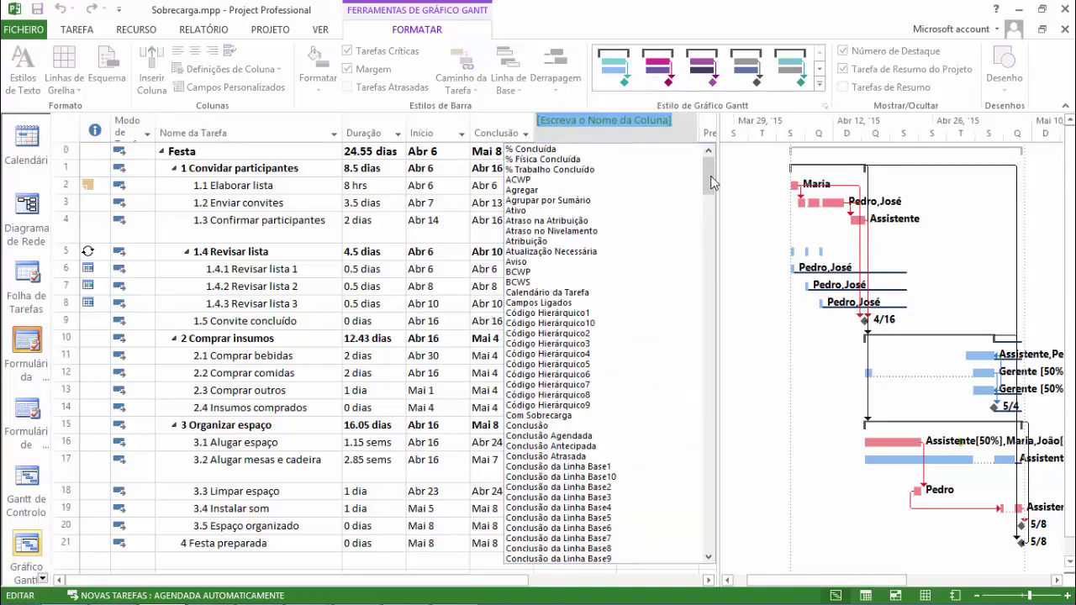
left_click_drag(711, 183, 708, 233)
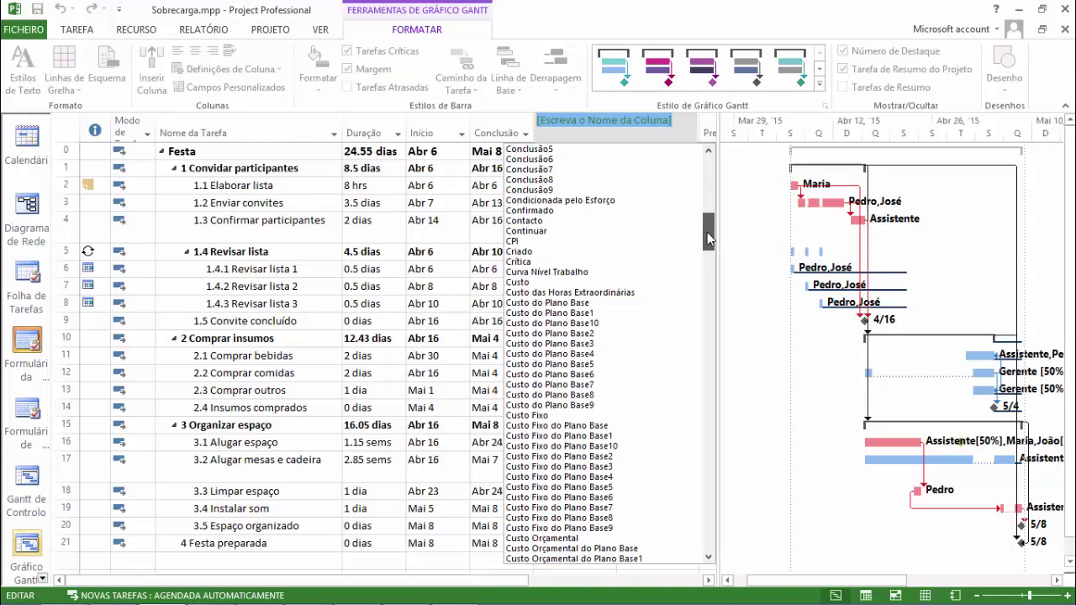
left_click_drag(706, 233, 701, 236)
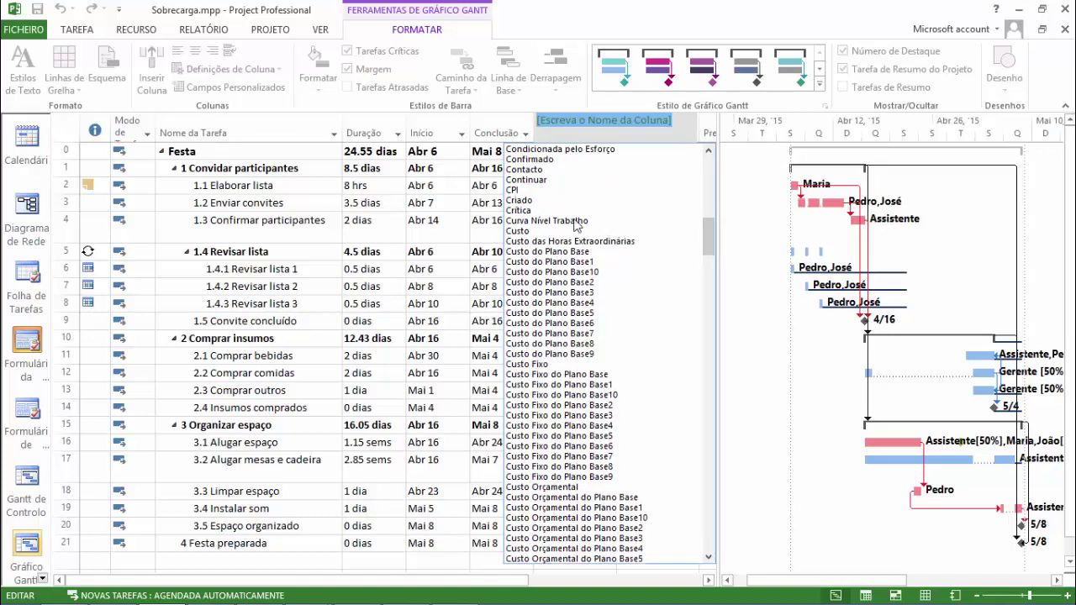
left_click(542, 210)
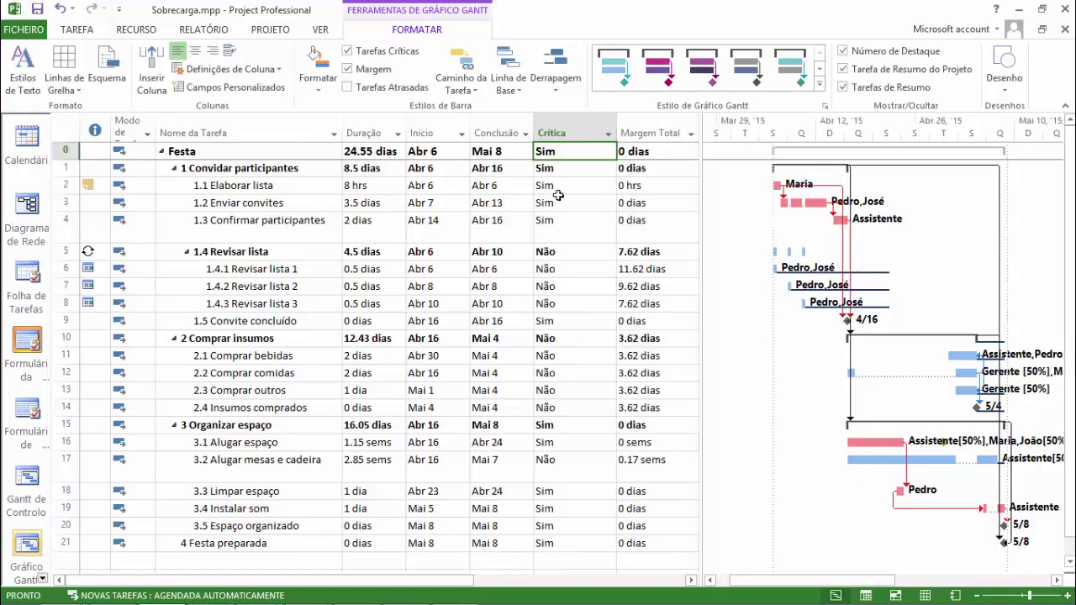
- Compare the Crítica and Margem Total values of Festa, Convidar participantes, Elaborar lista and the Revisar lista tasks
key("Return")
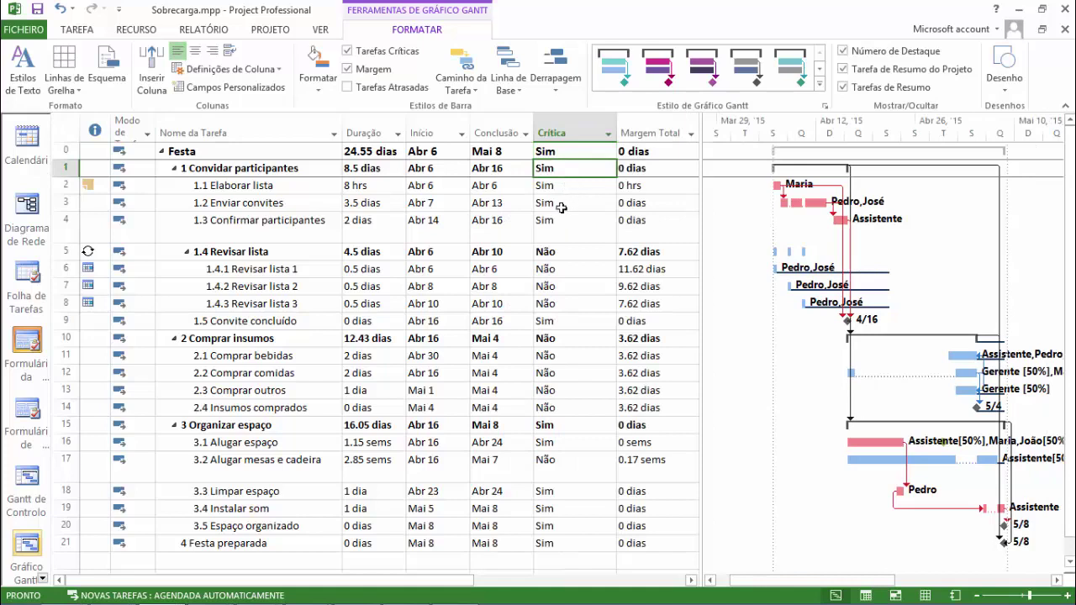
left_click(558, 251)
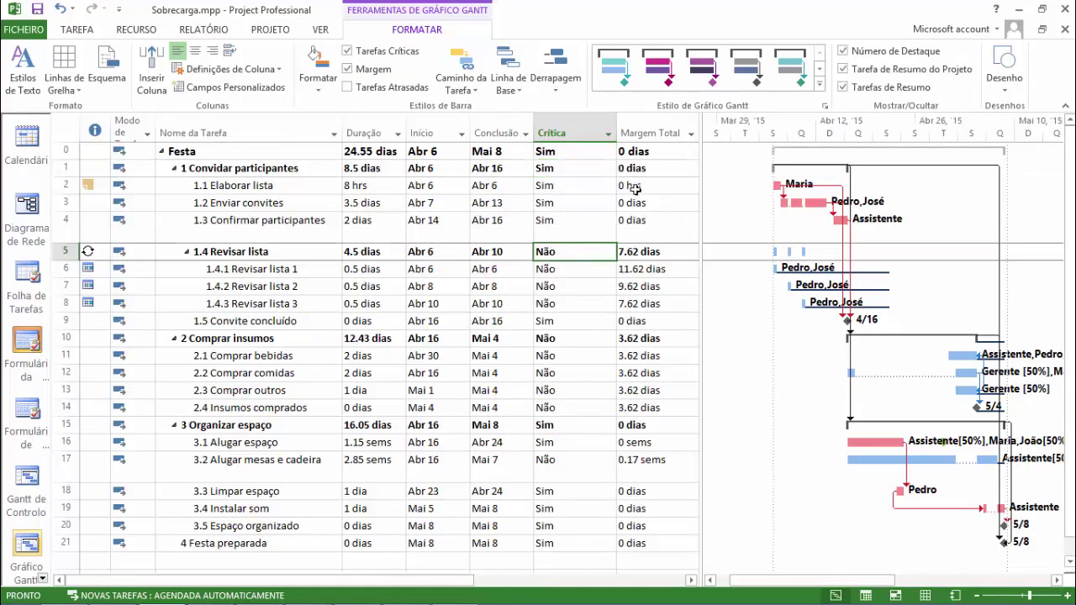
left_click(629, 153)
left_click(595, 151)
left_click(583, 172)
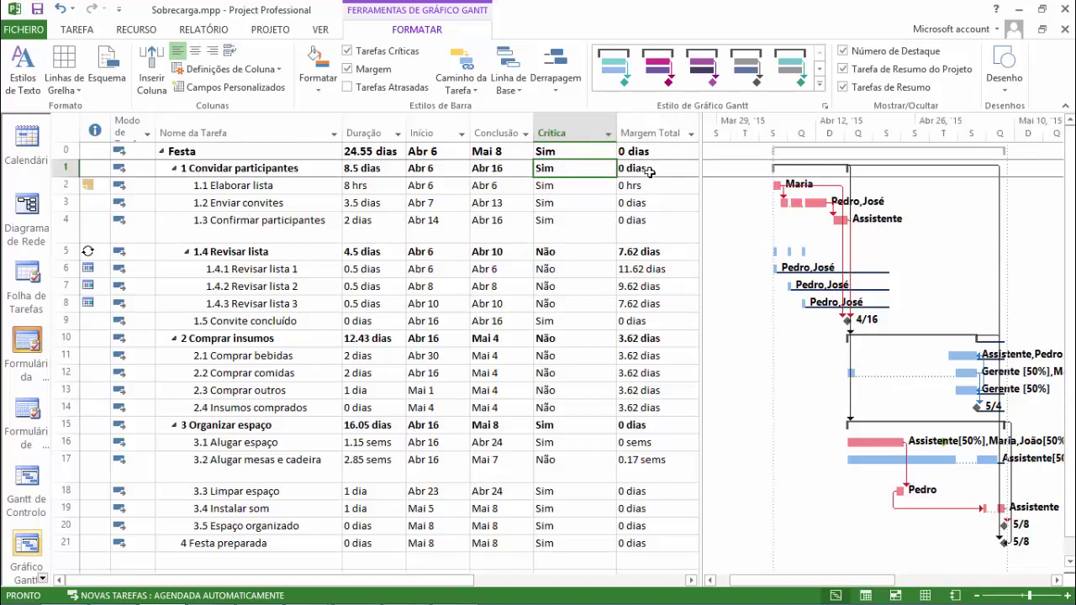
left_click(643, 169)
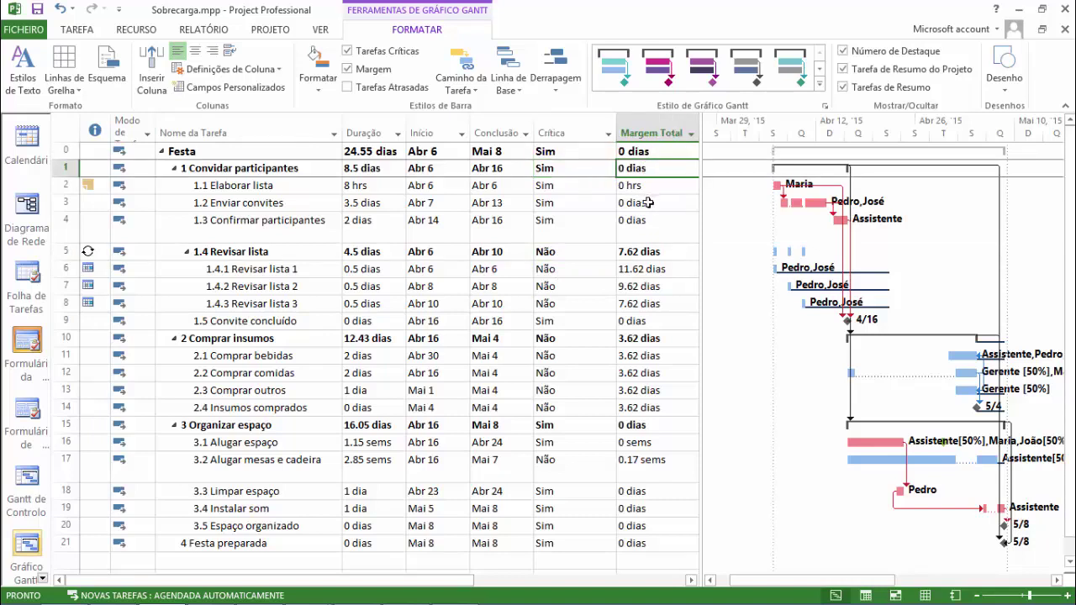
left_click(580, 186)
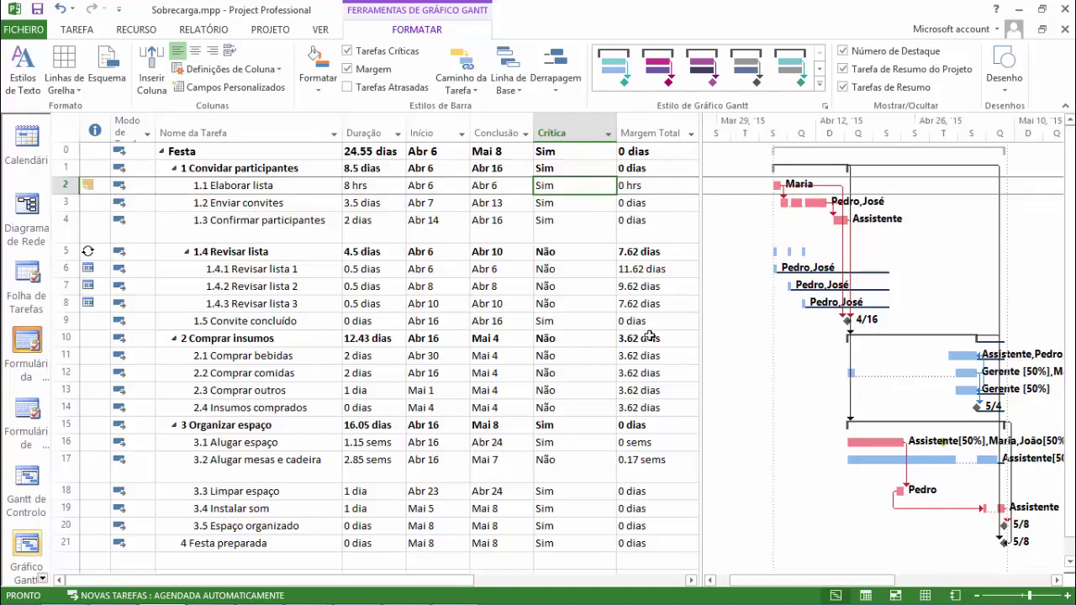
left_click(630, 304)
left_click(601, 306)
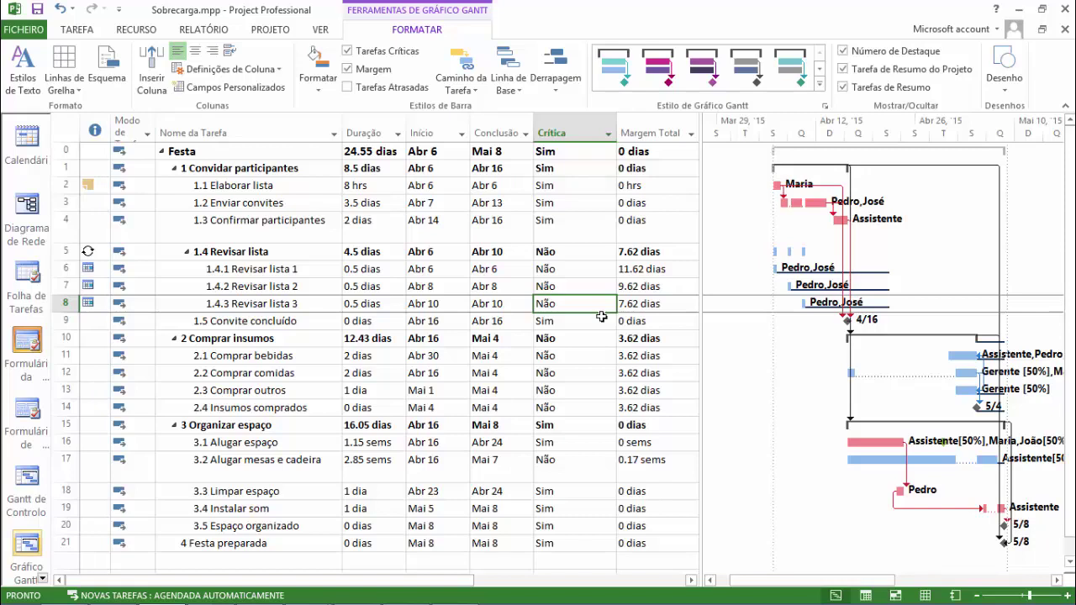
- Hide the slack lines (Margem) in the Gantt chart and review the Festa project's bars without them
left_click(348, 69)
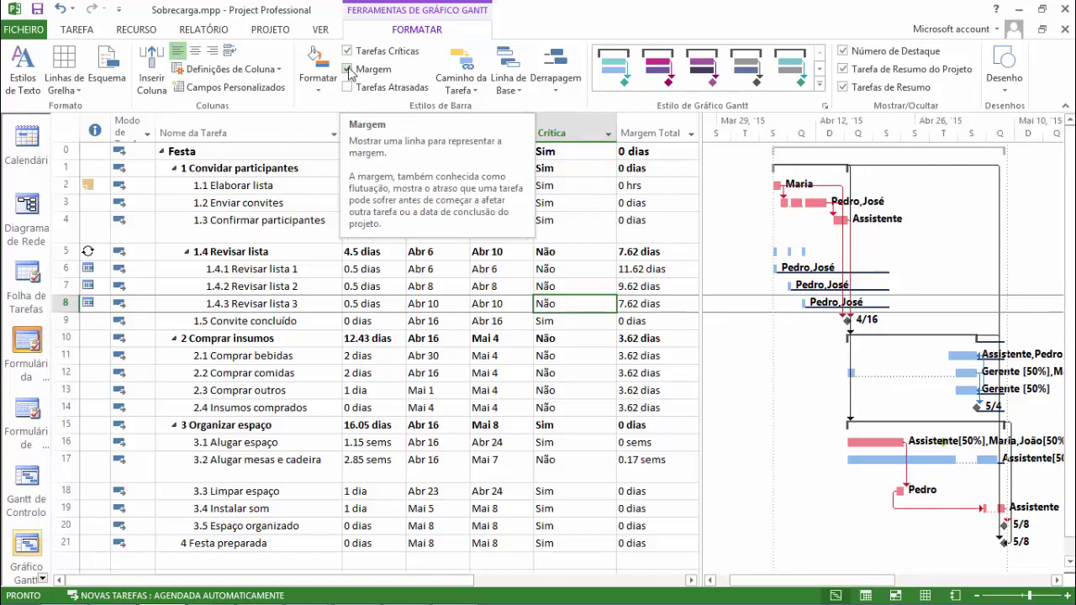
left_click(348, 69)
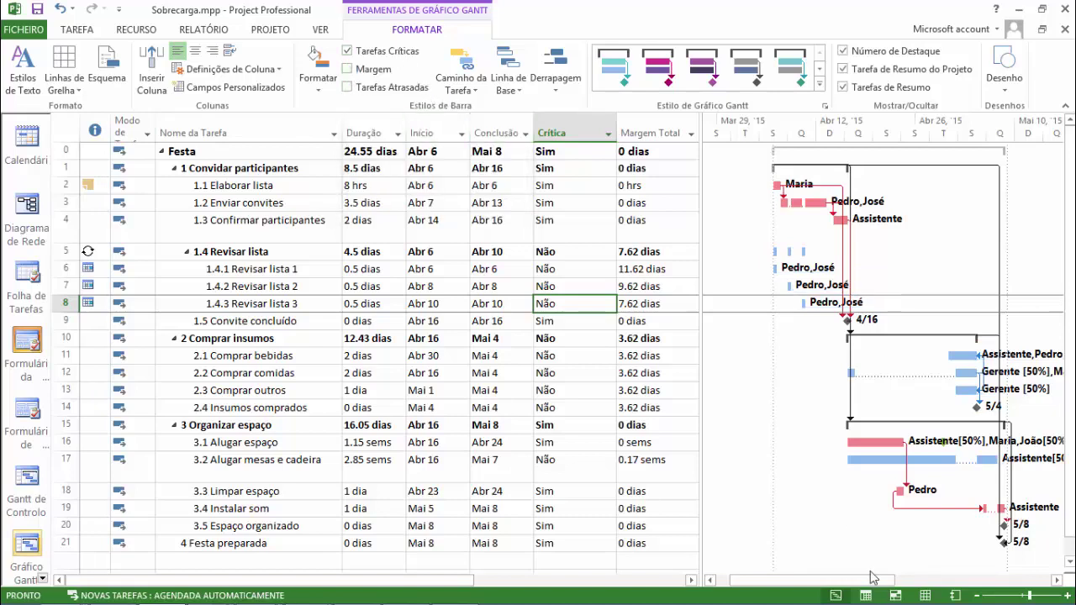
left_click_drag(878, 580, 914, 570)
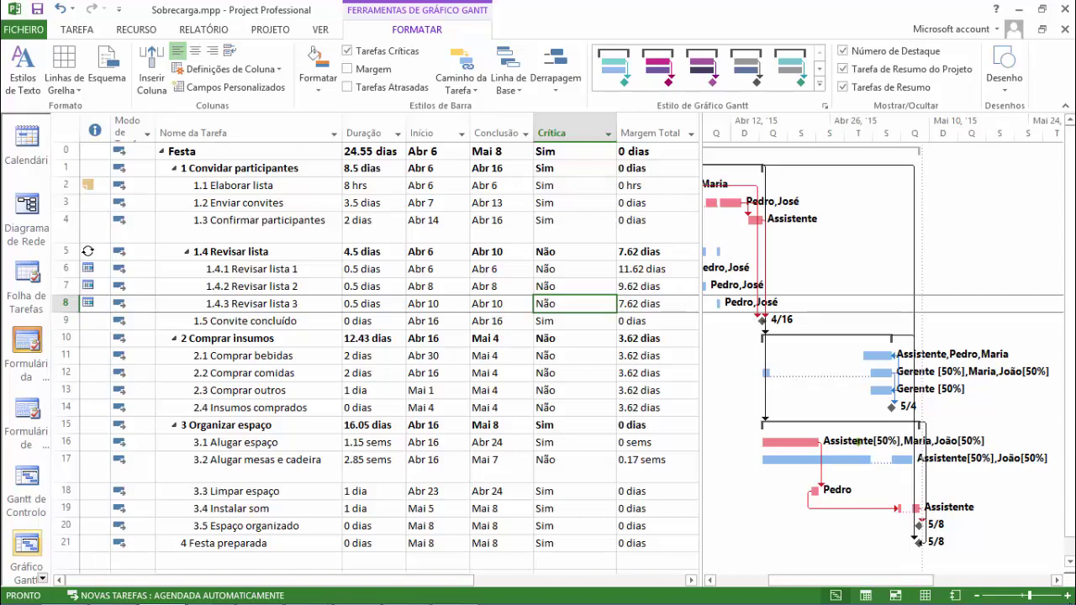
left_click(710, 580)
left_click(710, 580)
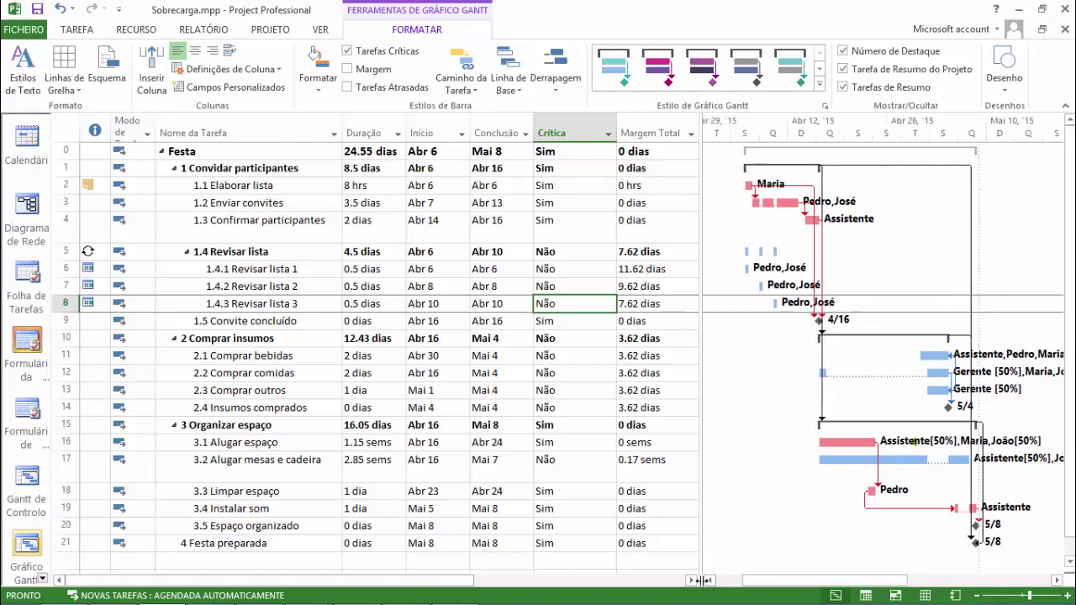